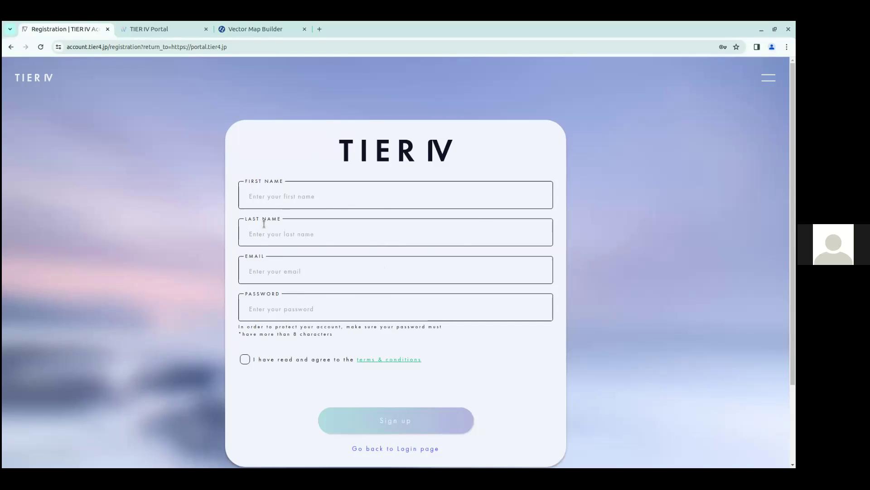
Scroll down the TIER IV Account registration form to reach the login page link
scroll(274, 255, "down", 1)
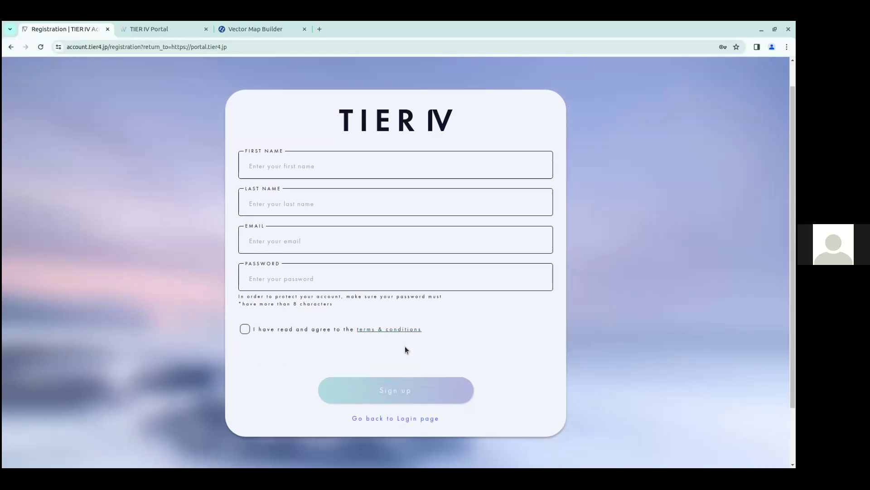
Return to login, sign in with the saved credentials, and scroll to the Vector Map Builder card
left_click(374, 419)
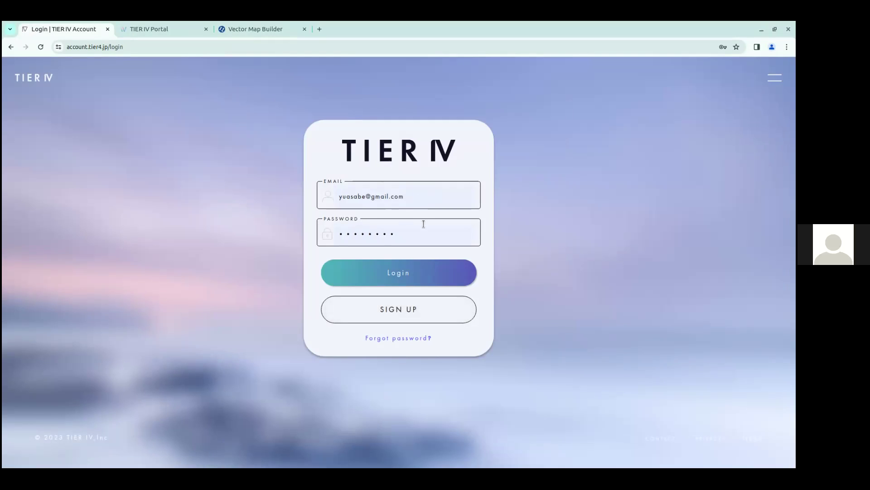
left_click(402, 276)
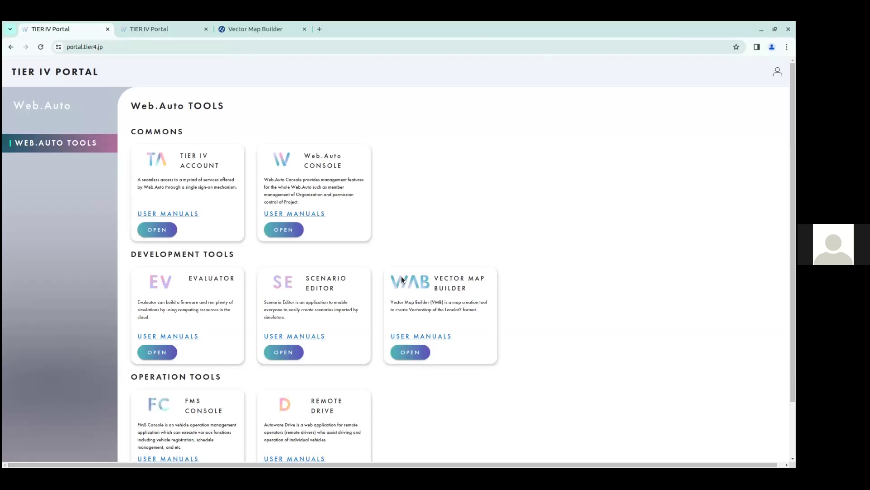
scroll(471, 199, "down", 3)
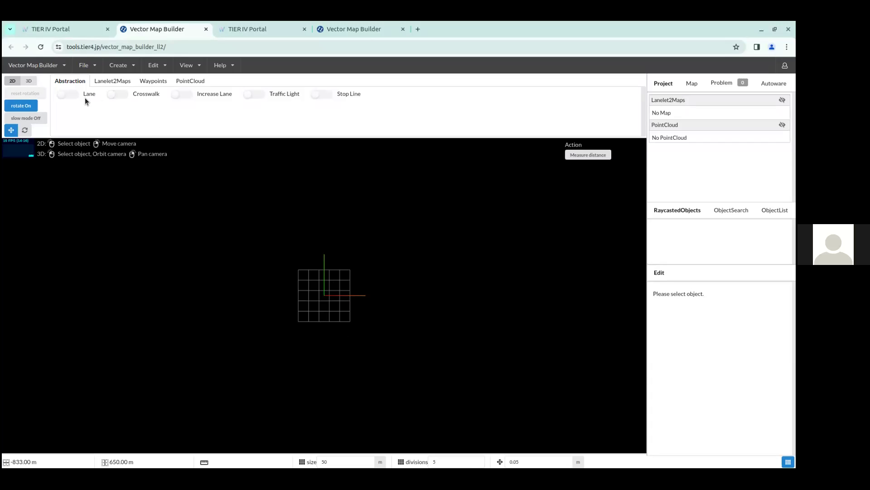
Switch to the Lanelet2Maps tool set and display the File menu's import and export options
left_click(112, 82)
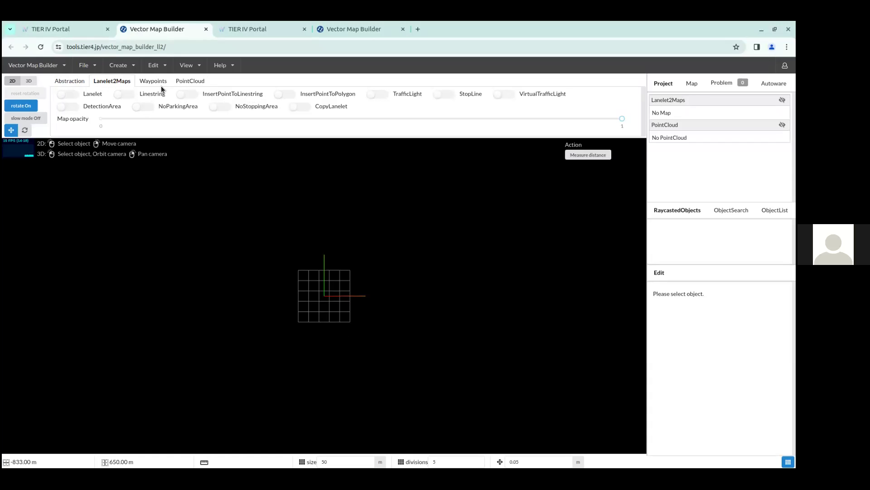
left_click(86, 64)
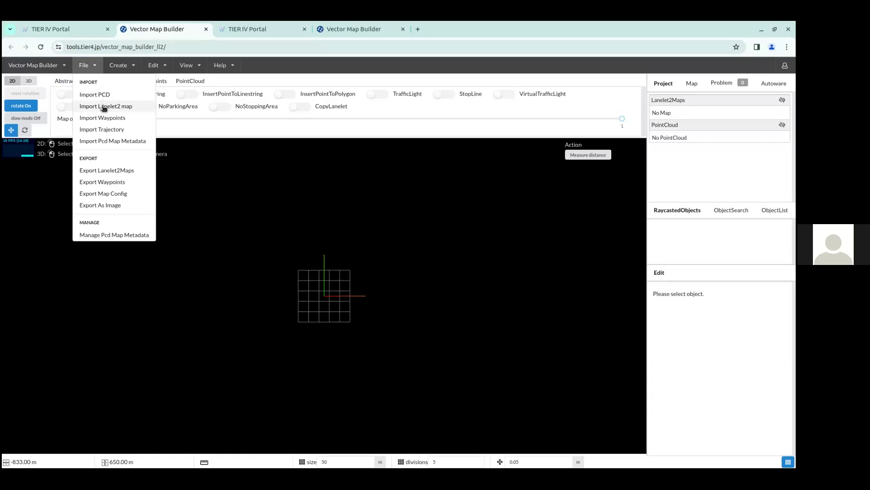
Start a Lanelet2 map import and bring up its file chooser
left_click(103, 107)
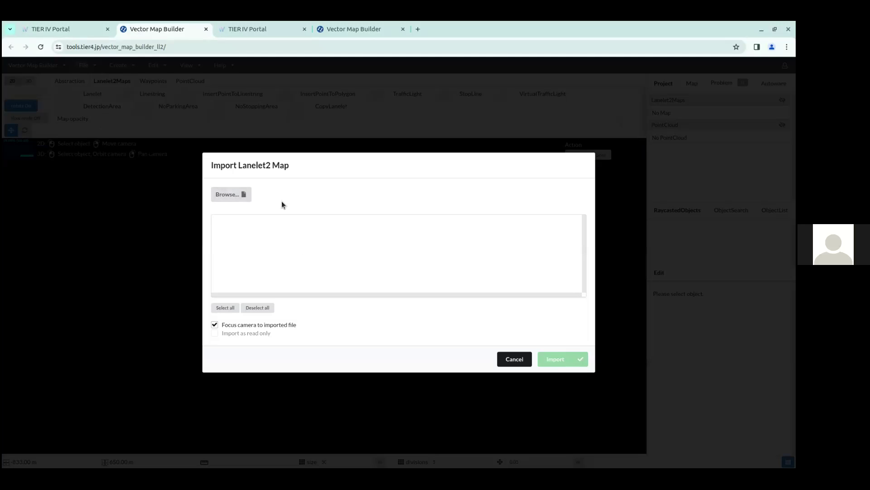
left_click(238, 195)
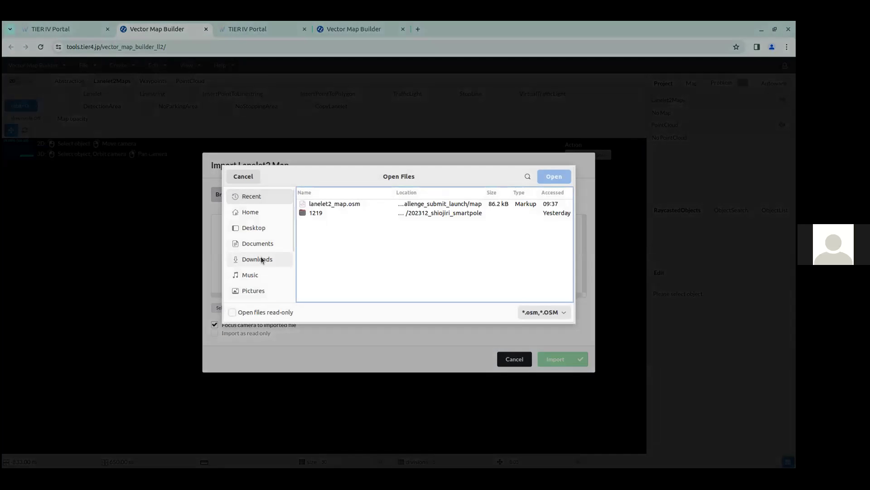
scroll(260, 257, "down", 3)
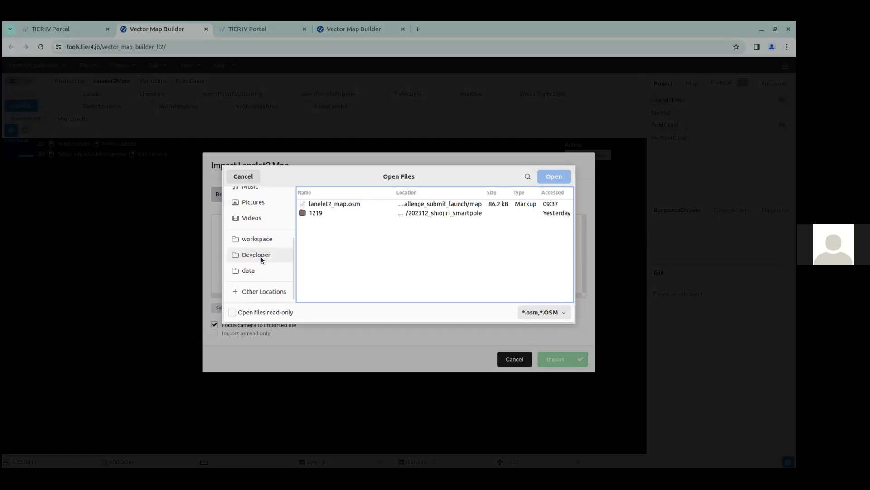
scroll(260, 256, "up", 3)
scroll(265, 216, "up", 1)
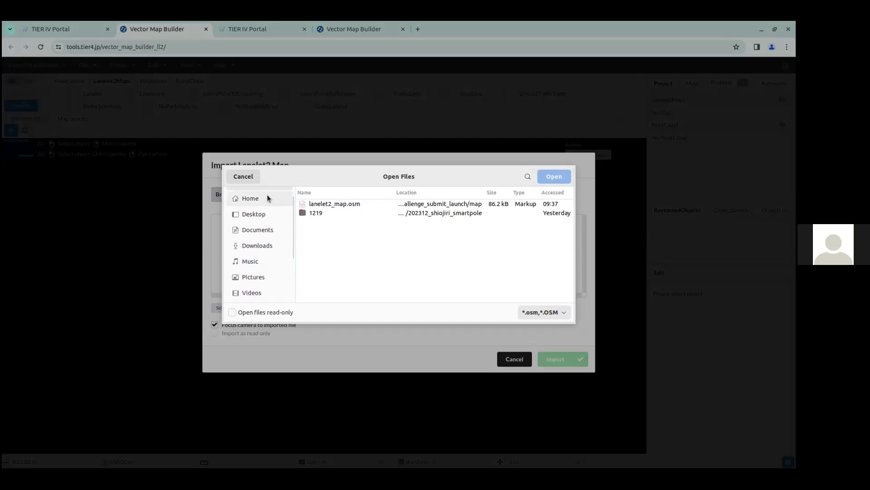
Browse from home to aichallenge2023-racing/.../aichallenge_submit_launch/map and choose lanelet2_map.osm
left_click(267, 196)
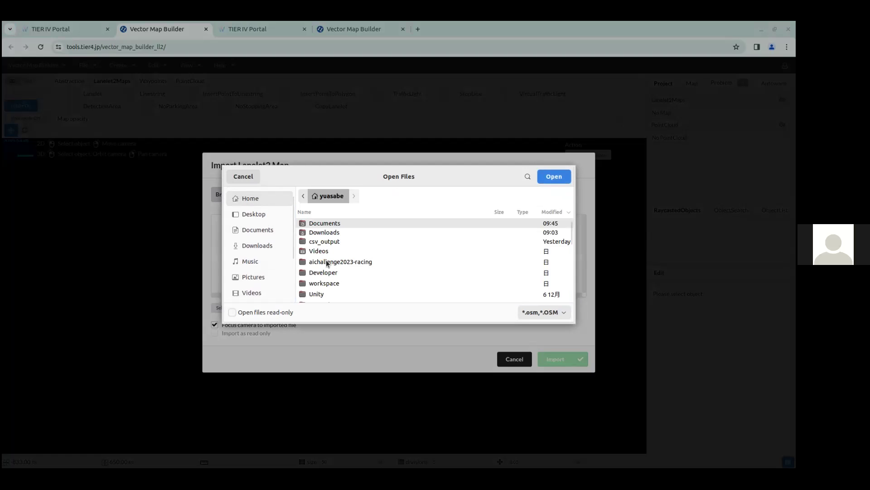
left_click(348, 263)
double_click(348, 262)
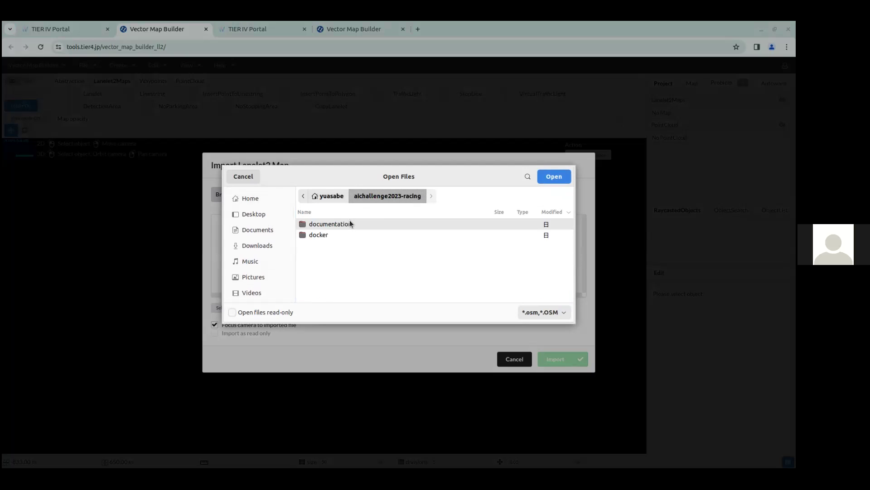
double_click(325, 235)
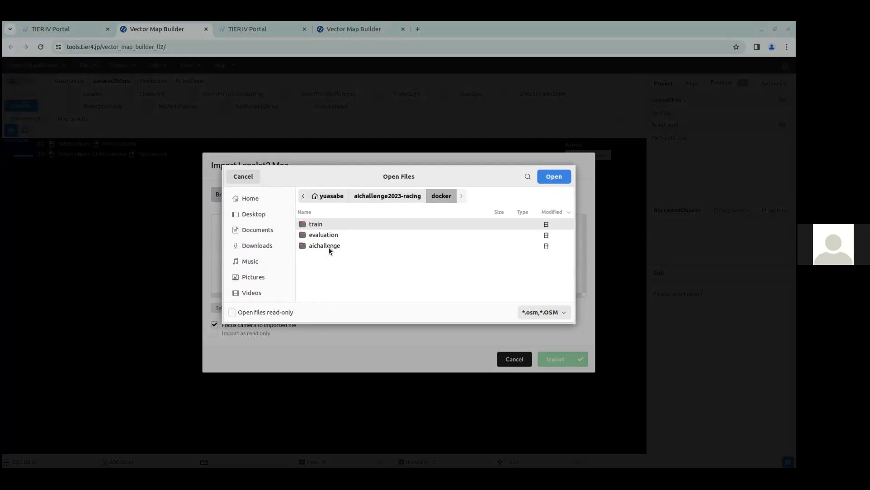
double_click(332, 246)
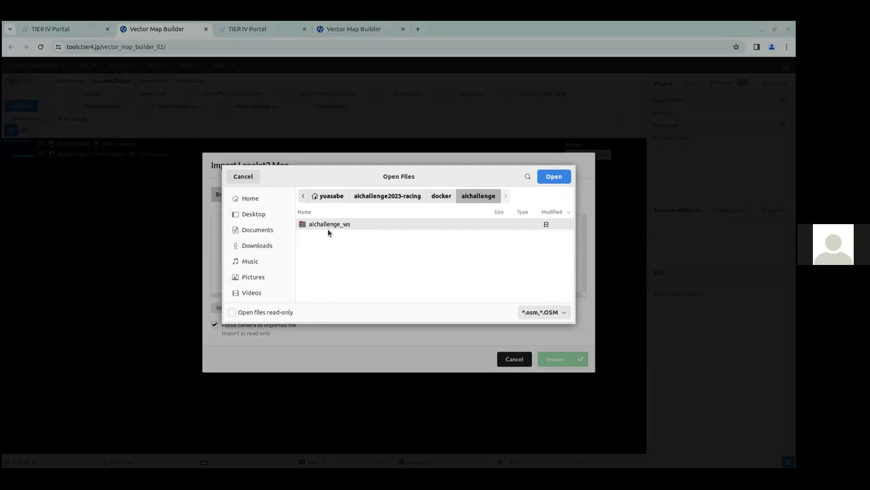
double_click(353, 221)
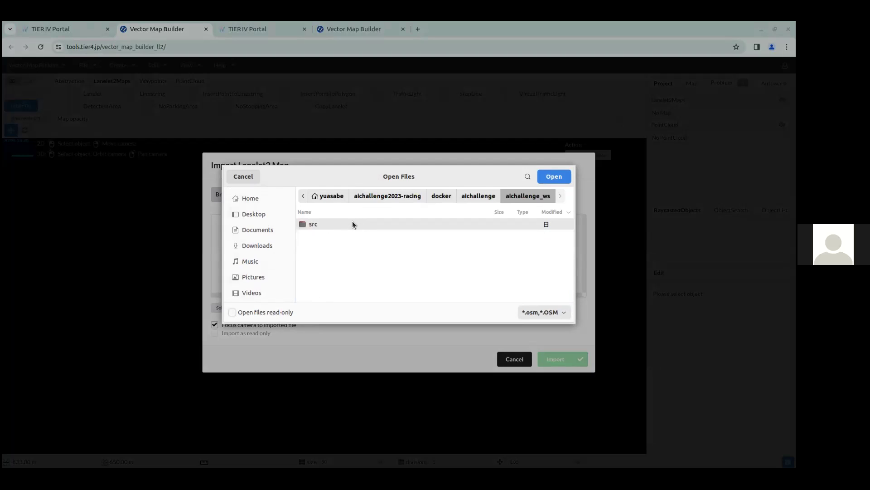
double_click(338, 223)
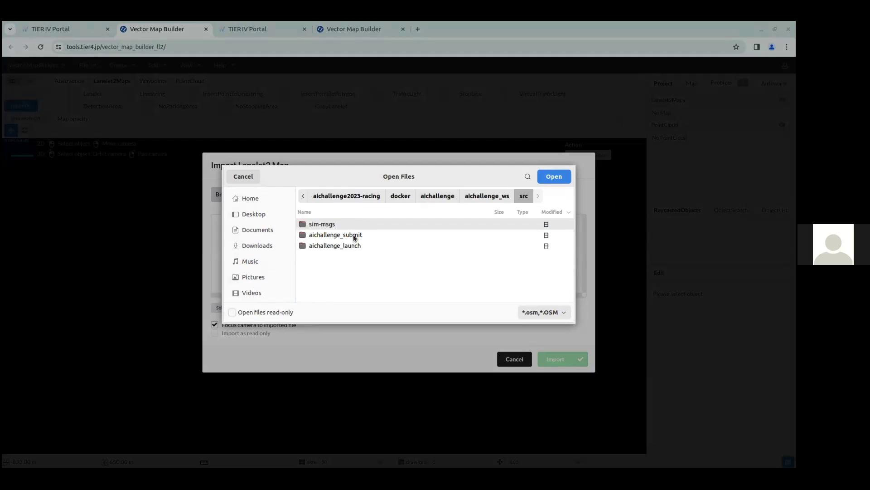
double_click(348, 234)
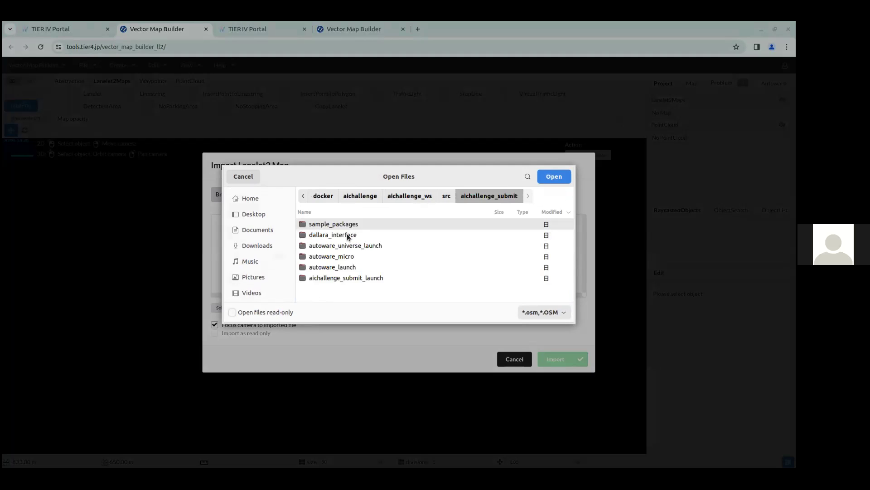
double_click(347, 277)
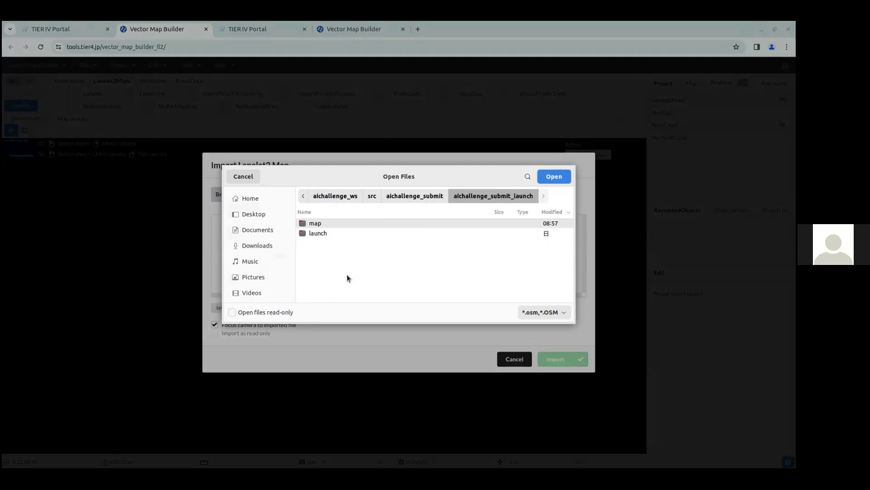
double_click(352, 224)
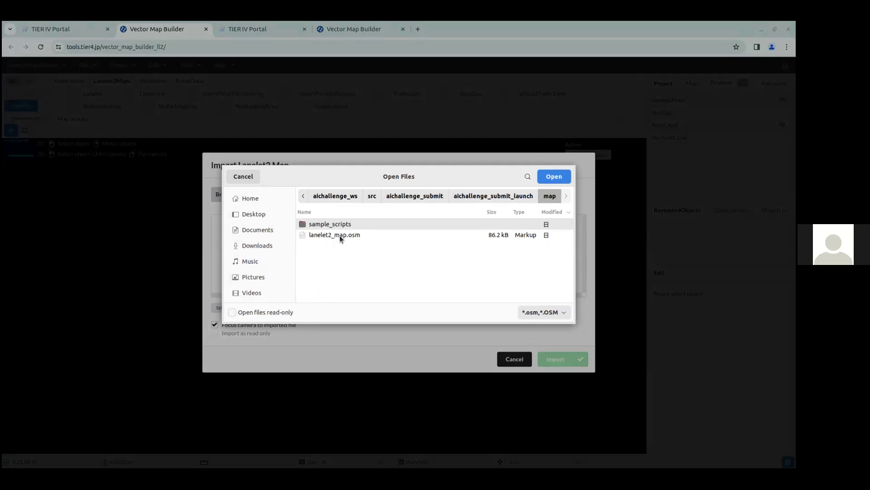
left_click(563, 176)
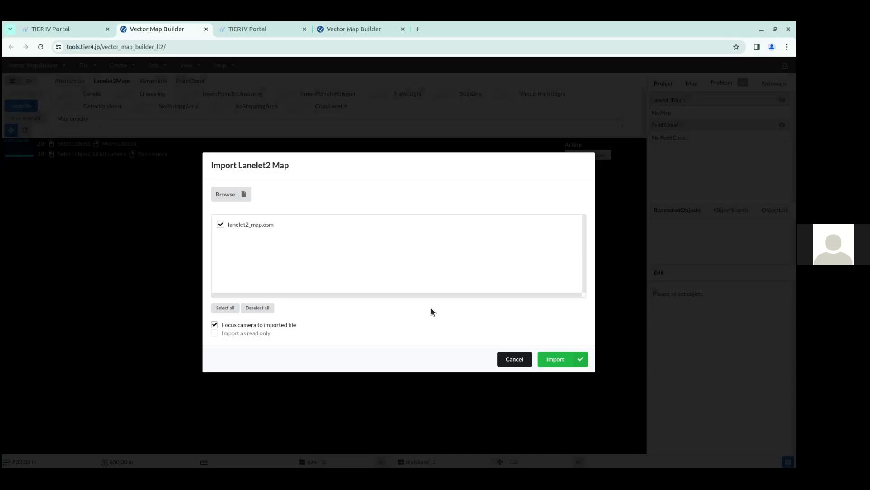
Import lanelet2_map.osm and inspect the 11-lanelet track loop in the 2D view
left_click(555, 359)
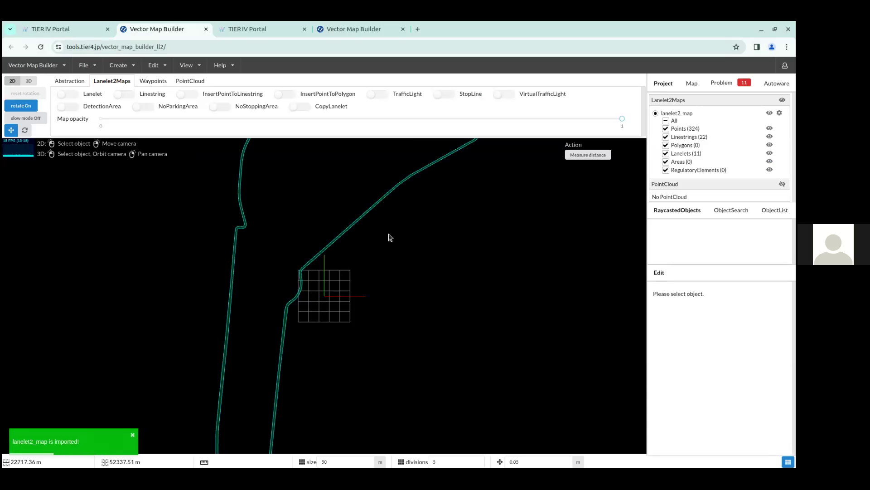
scroll(388, 237, "down", 4)
scroll(389, 238, "up", 2)
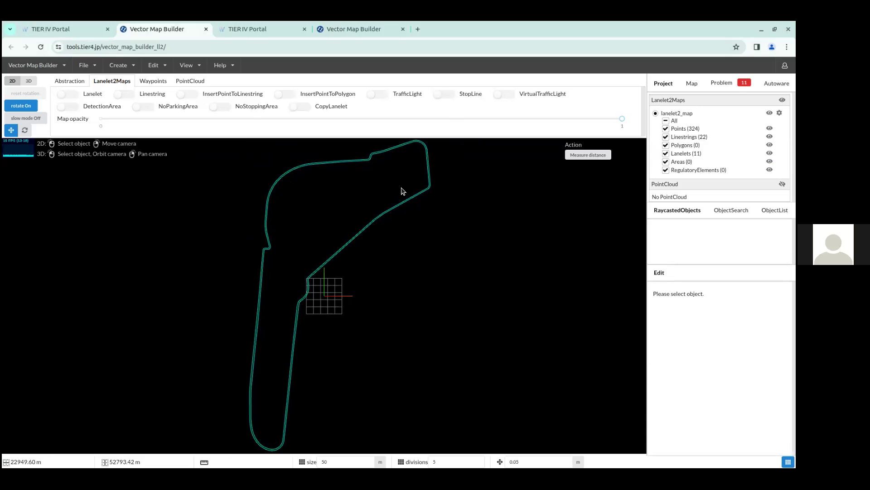
right_click_drag(389, 190, 405, 202)
right_click(380, 223)
mouse_move(380, 219)
left_mouse_down()
mouse_move(407, 232)
mouse_move(396, 221)
left_mouse_up()
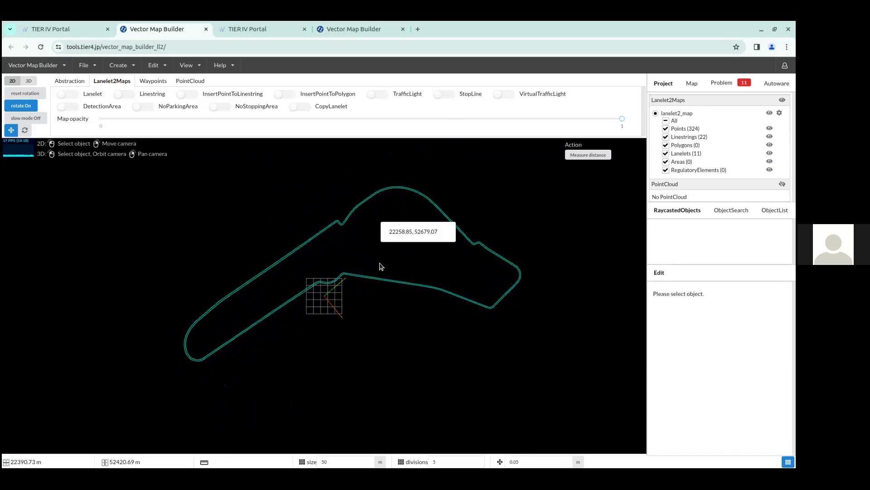
scroll(401, 260, "up", 5)
scroll(401, 261, "up", 3)
scroll(402, 260, "down", 2)
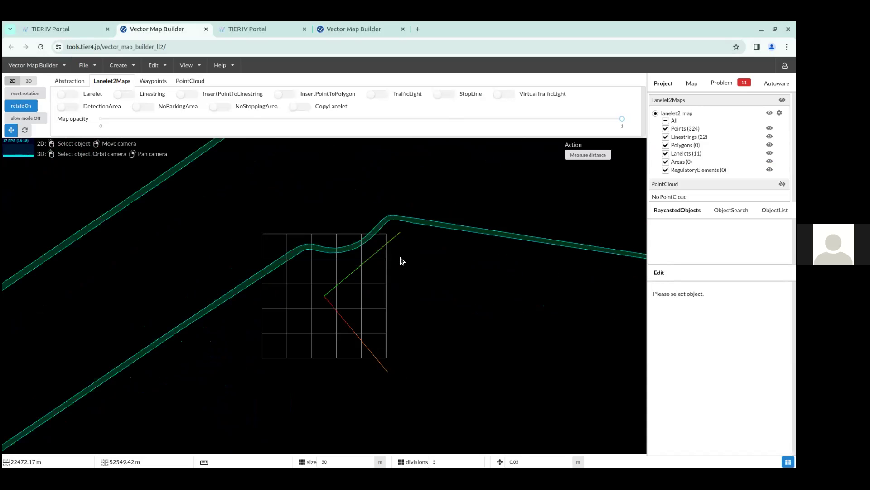
left_click(464, 255)
left_click_drag(456, 259, 357, 300)
scroll(357, 300, "up", 5)
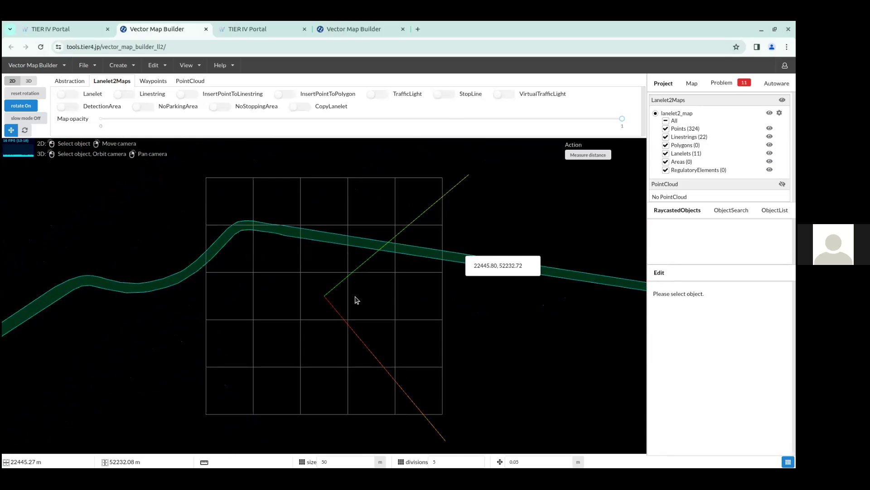
left_click(336, 206)
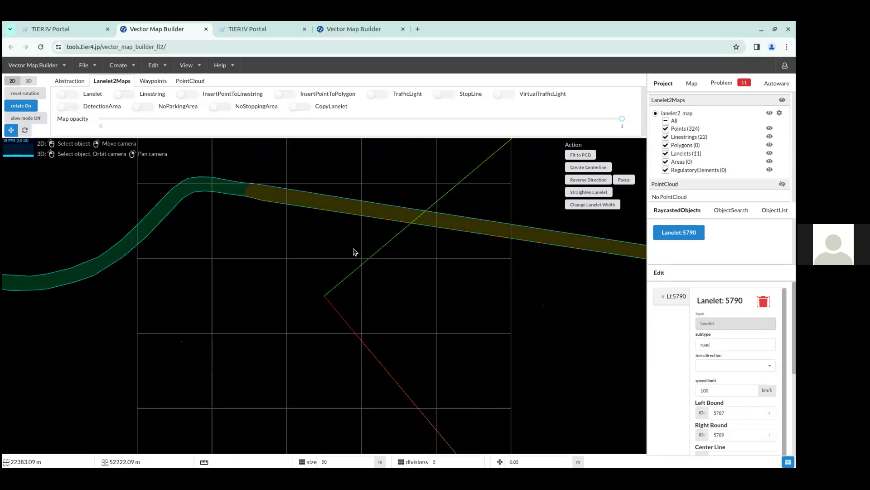
left_click_drag(380, 248, 253, 260)
scroll(363, 292, "down", 3)
scroll(367, 291, "down", 3)
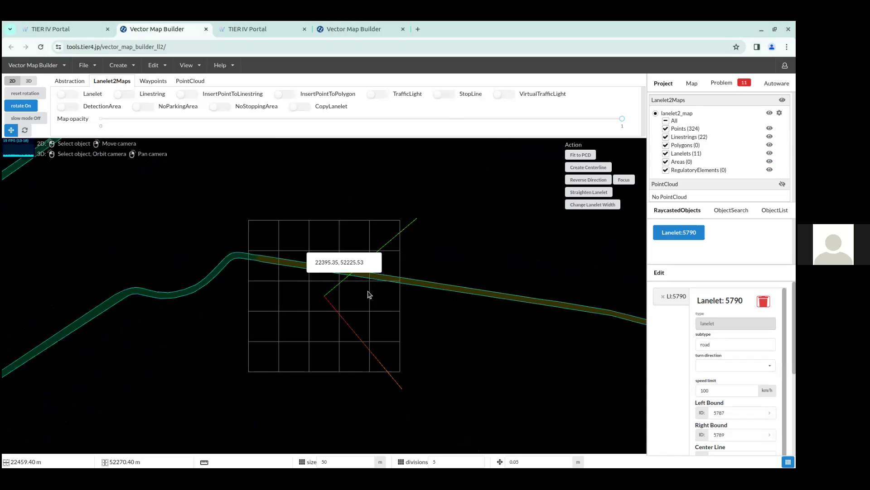
left_click_drag(367, 291, 225, 292)
left_click_drag(323, 314, 175, 249)
left_click_drag(464, 323, 542, 349)
left_click_drag(123, 342, 202, 350)
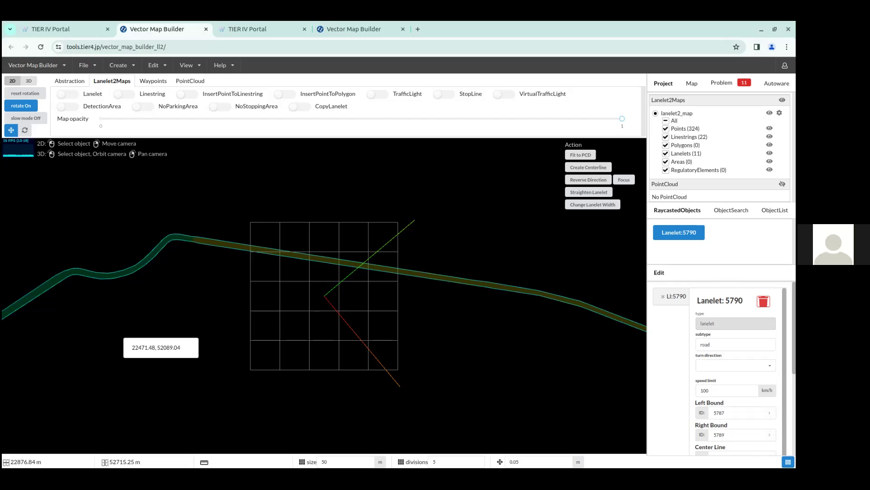
scroll(721, 367, "down", 1)
scroll(720, 367, "up", 1)
scroll(721, 367, "down", 1)
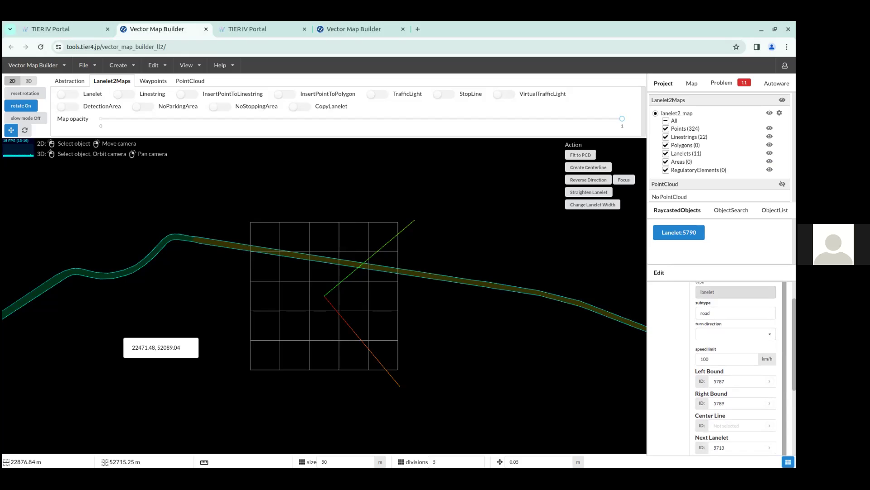
scroll(734, 367, "down", 4)
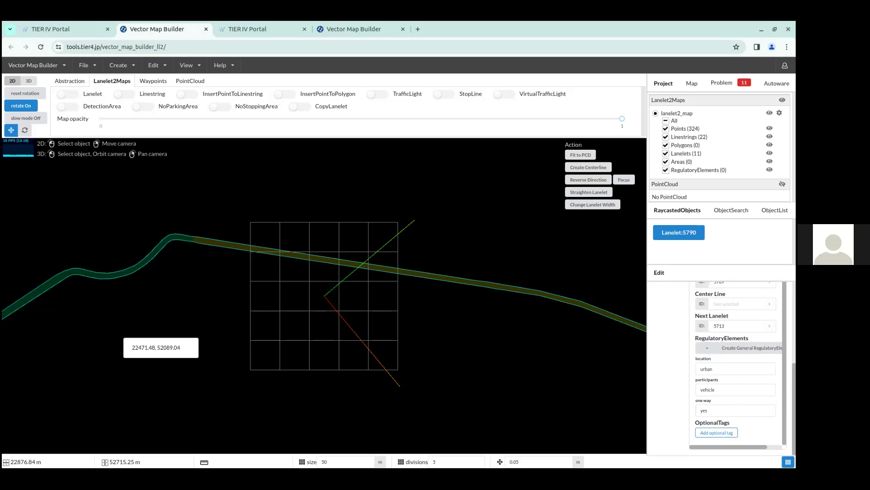
Deselect the lanelet and start a PCD import, bringing up its file browser
left_click(216, 287)
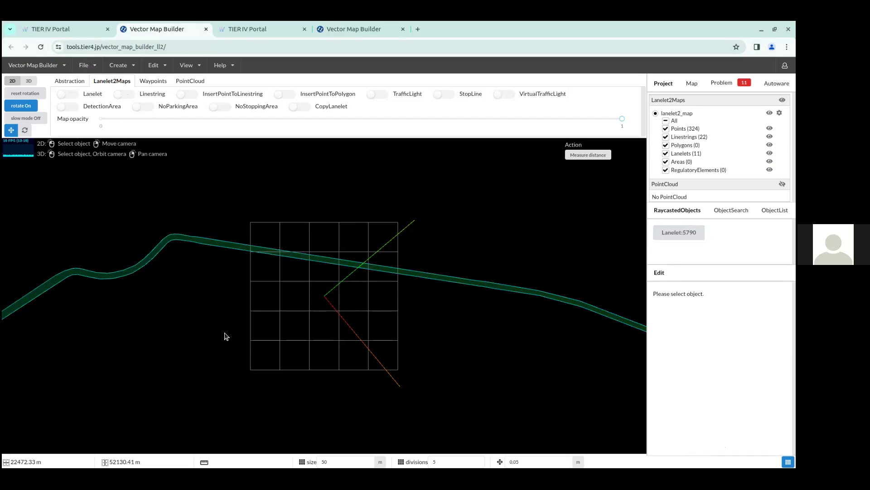
left_click(101, 69)
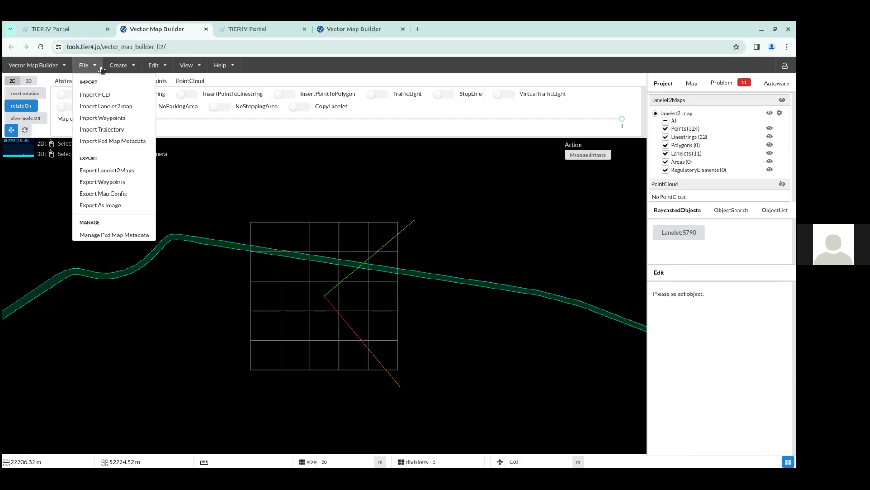
left_click(109, 92)
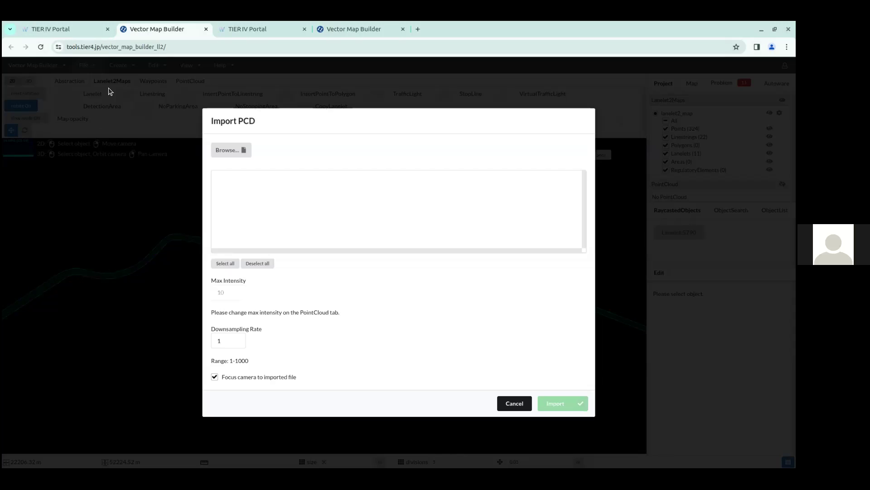
left_click(241, 148)
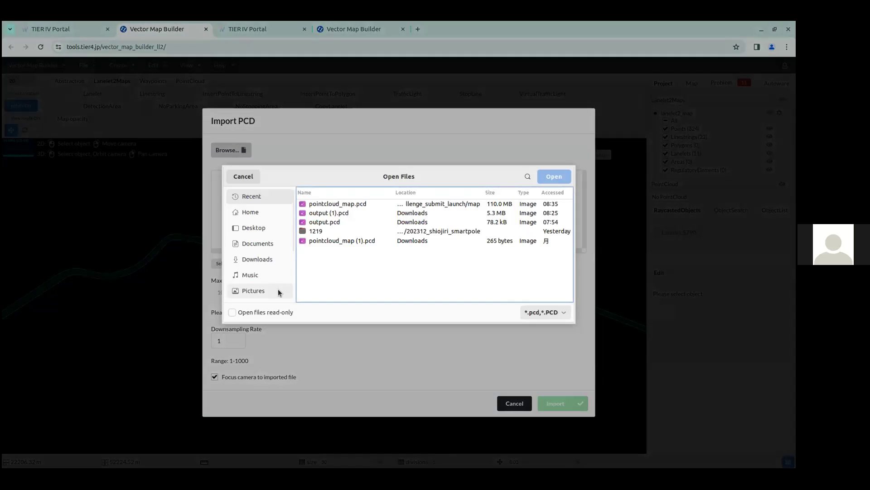
scroll(279, 289, "down", 5)
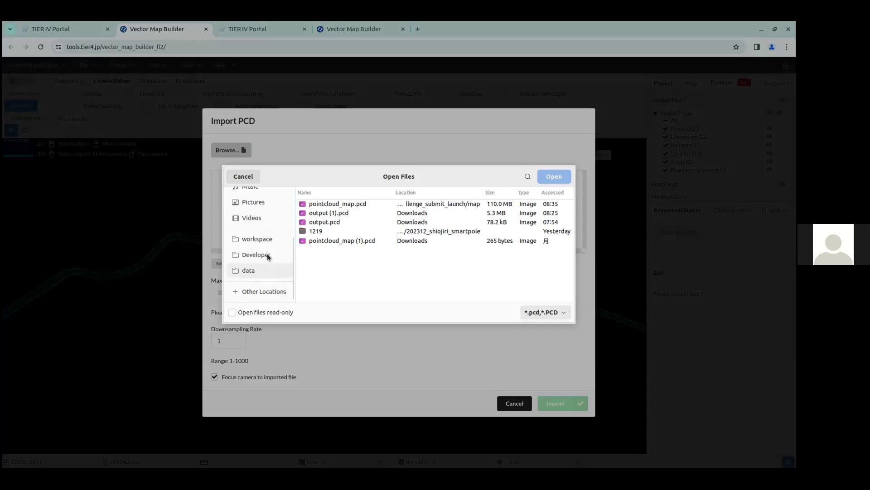
scroll(265, 256, "up", 5)
Browse from home to the aichallenge_submit_launch/map folder and choose pointcloud_map.pcd
left_click(264, 212)
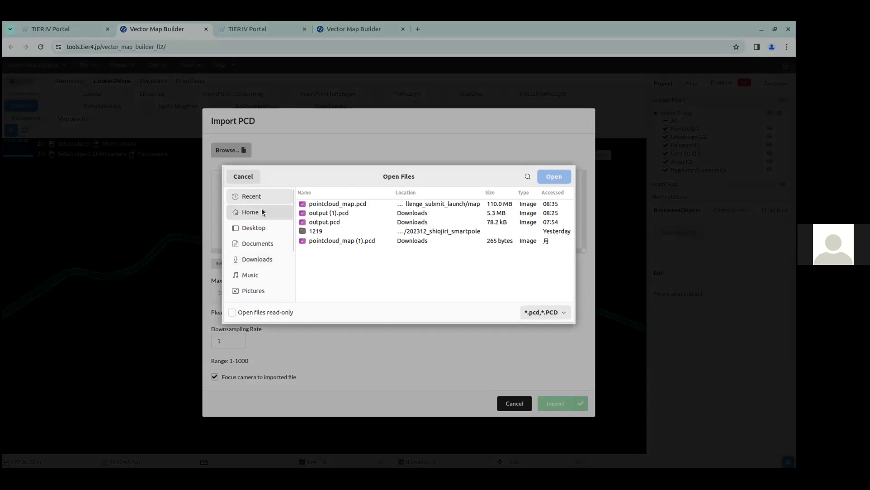
double_click(343, 261)
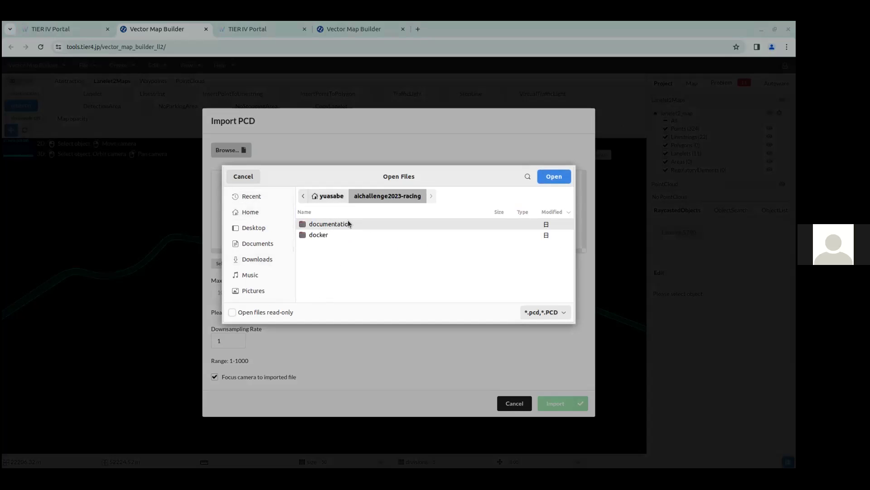
double_click(337, 235)
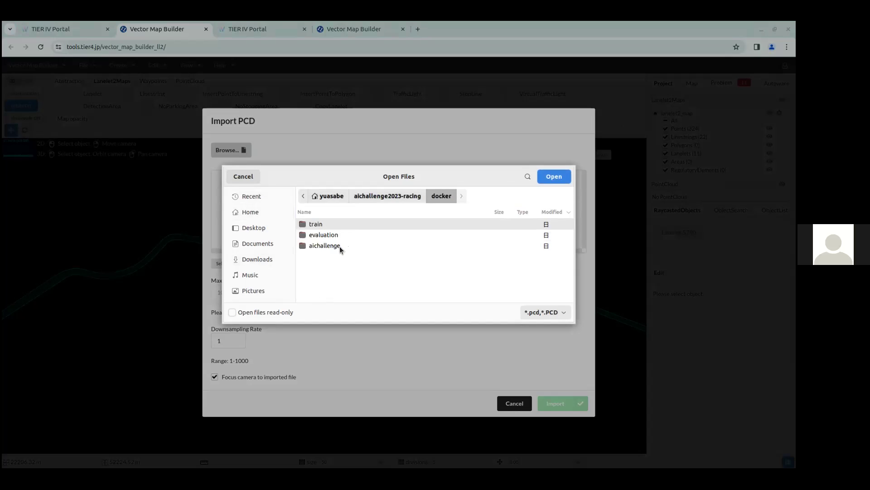
double_click(340, 246)
double_click(363, 226)
double_click(349, 225)
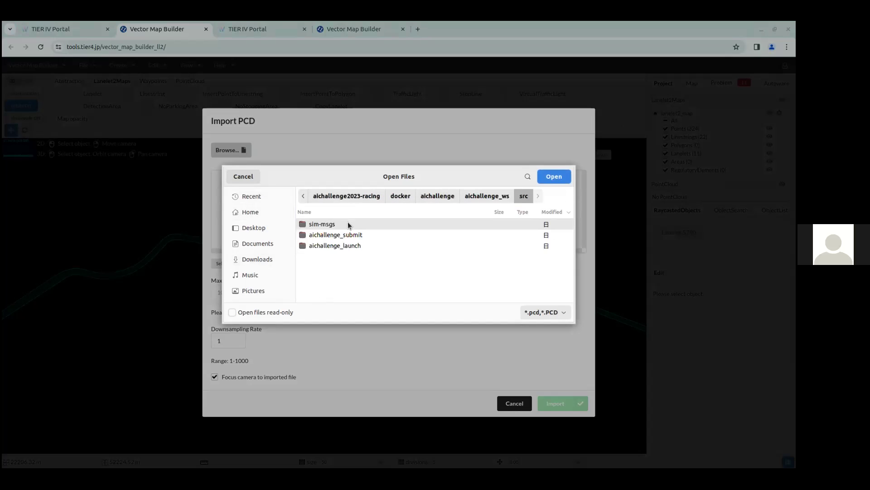
double_click(360, 236)
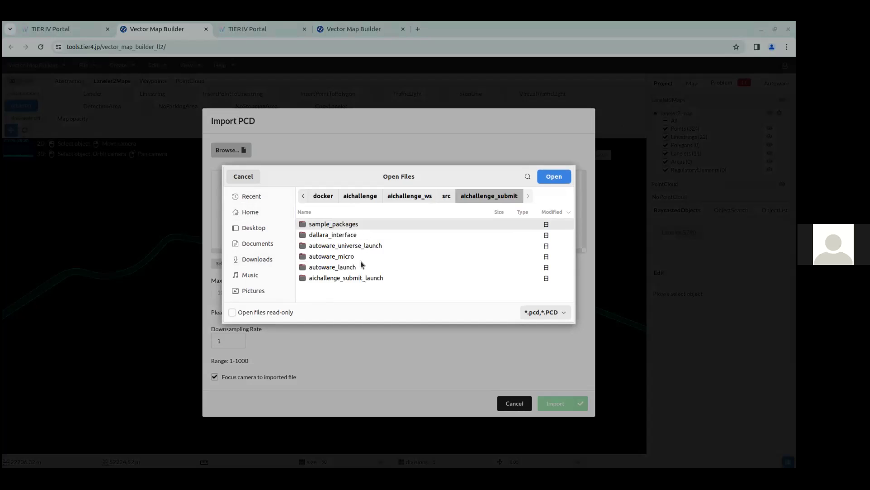
double_click(365, 279)
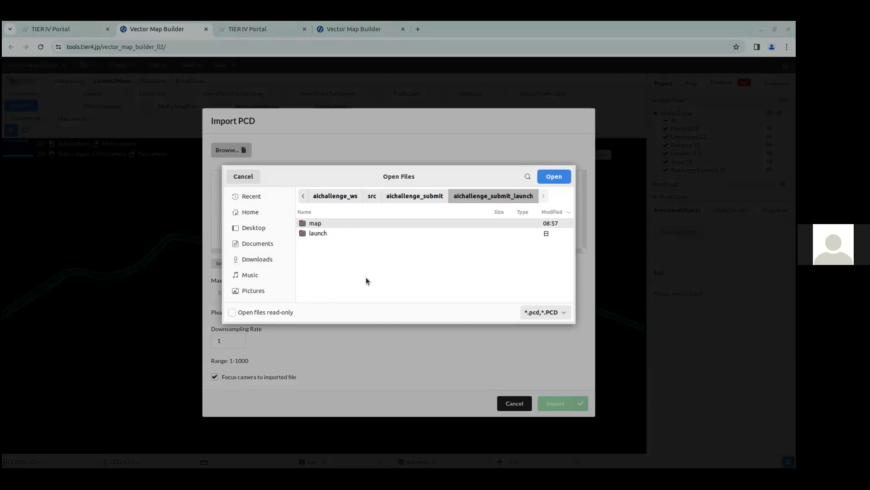
double_click(349, 222)
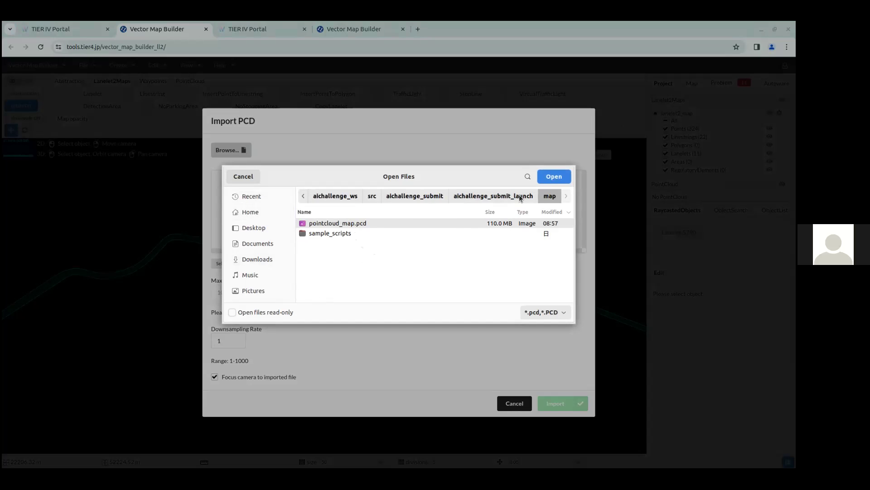
left_click(554, 177)
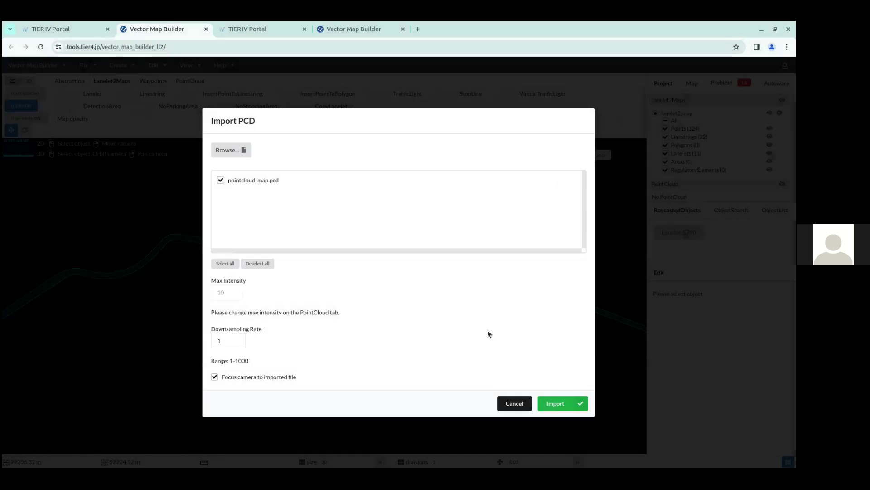
Import pointcloud_map.pcd beneath the lanes and move the view along the track
left_click(555, 404)
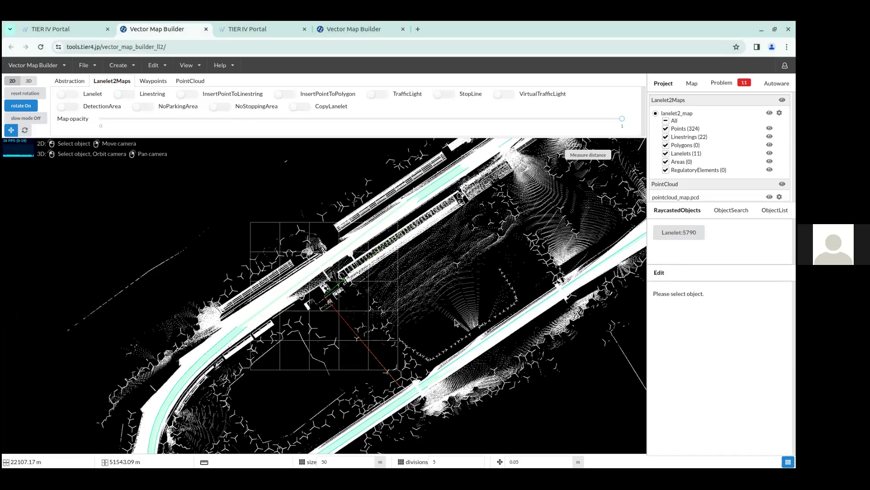
scroll(455, 322, "down", 3)
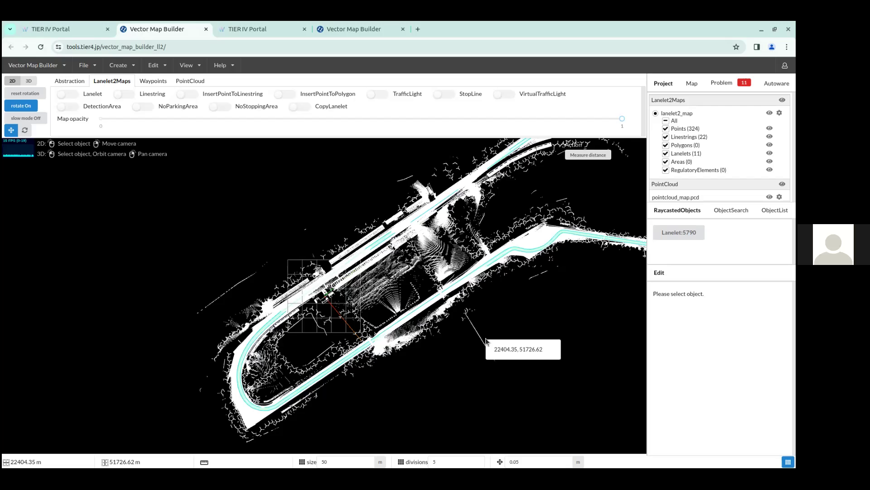
scroll(431, 245, "up", 3)
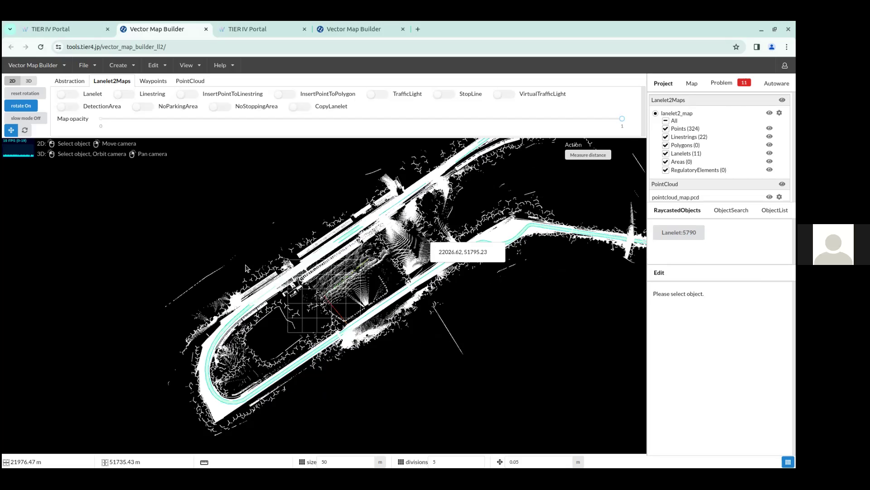
right_click_drag(84, 293, 434, 310)
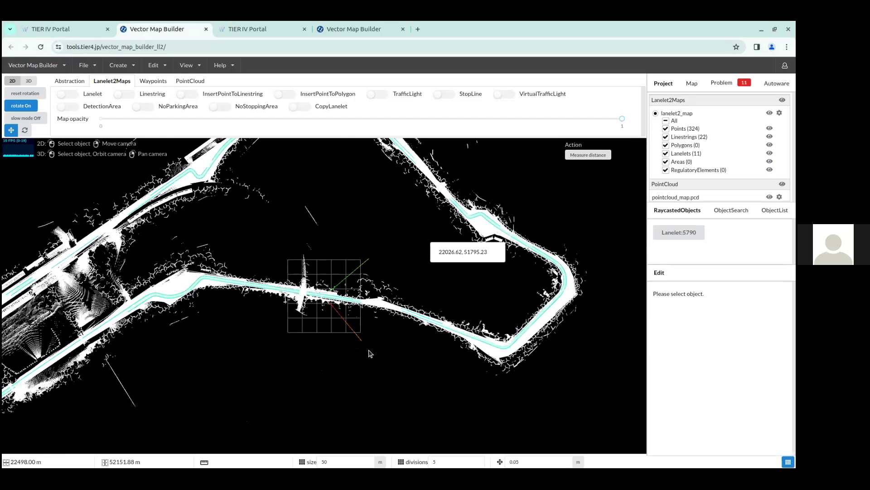
scroll(370, 353, "up", 2)
scroll(368, 352, "up", 5)
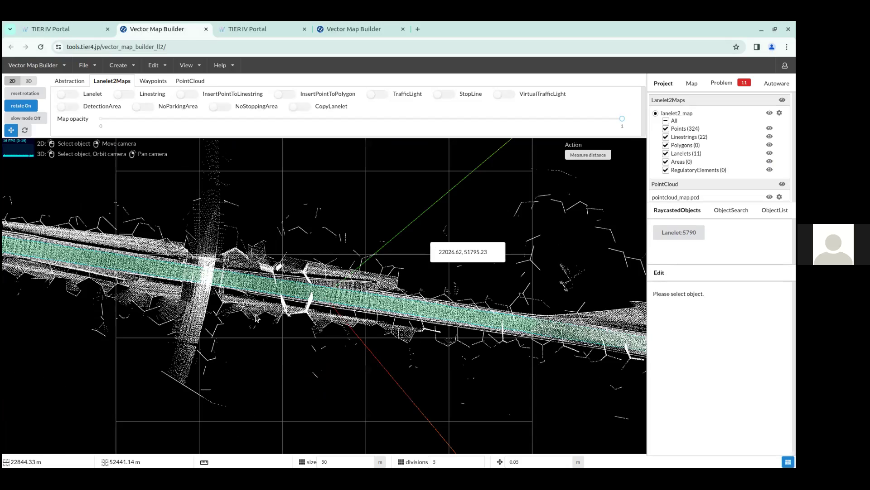
scroll(281, 294, "up", 1)
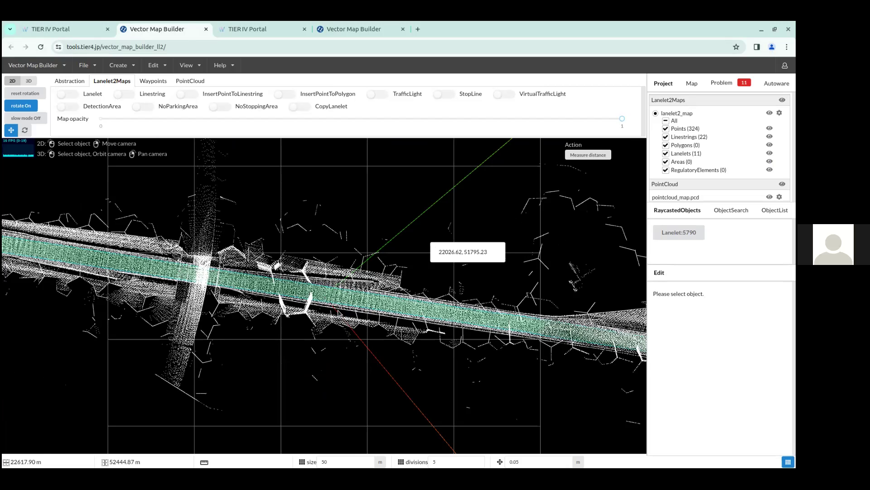
right_click_drag(294, 322, 374, 327)
scroll(264, 327, "down", 2)
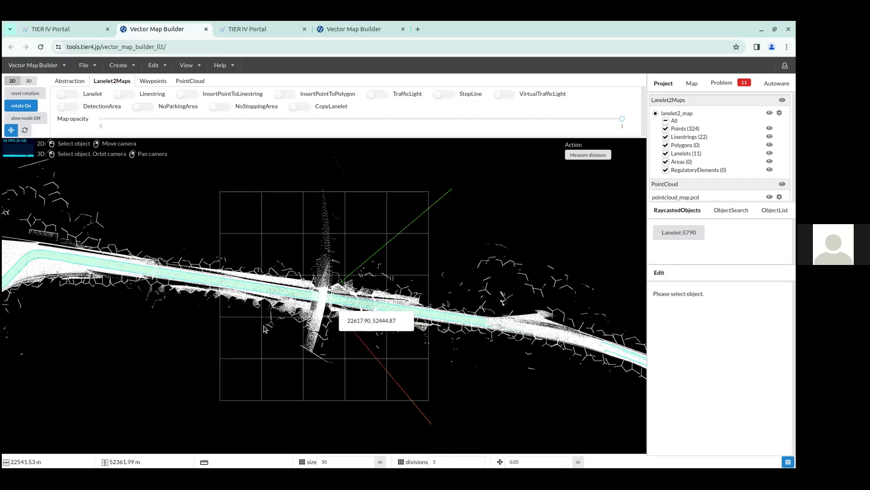
scroll(264, 327, "up", 3)
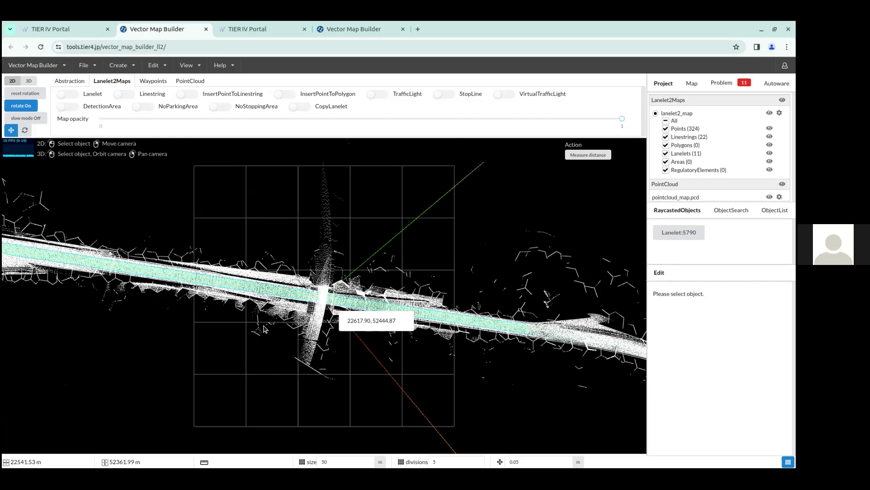
left_click(251, 288)
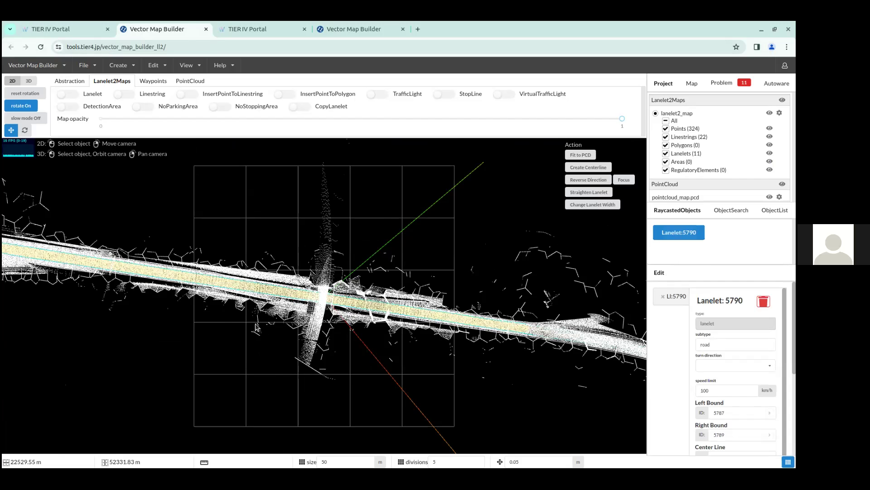
right_click_drag(335, 335, 389, 353)
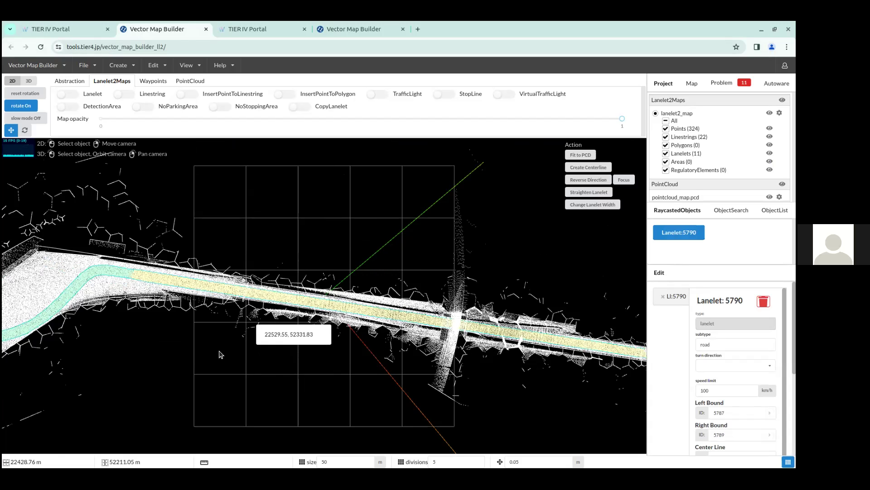
scroll(217, 354, "down", 3)
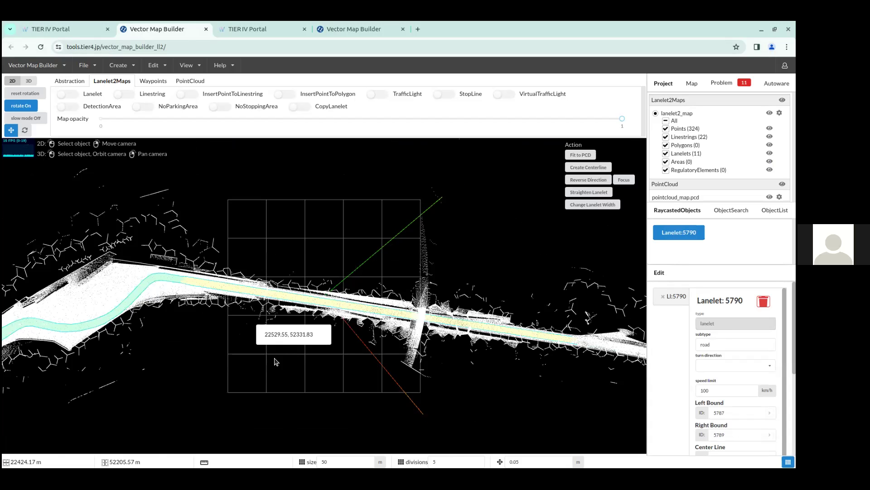
right_click_drag(296, 314, 103, 233)
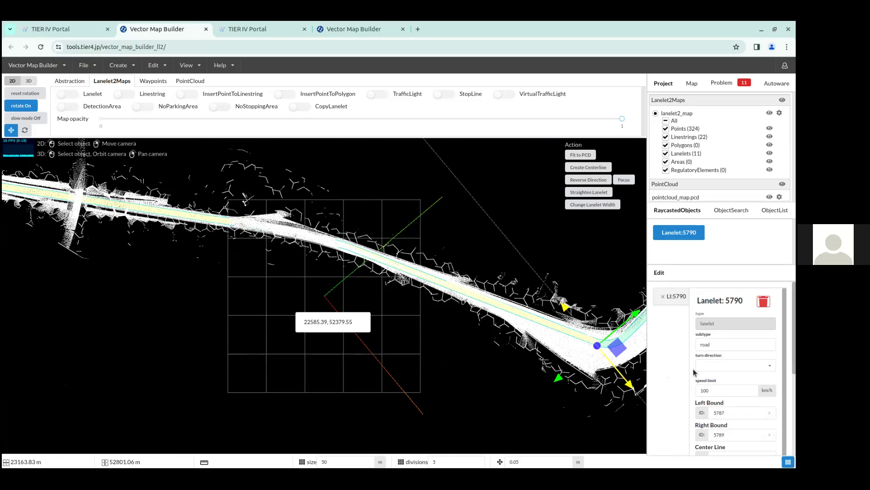
right_click_drag(250, 327, 528, 373)
right_click_drag(132, 259, 225, 295)
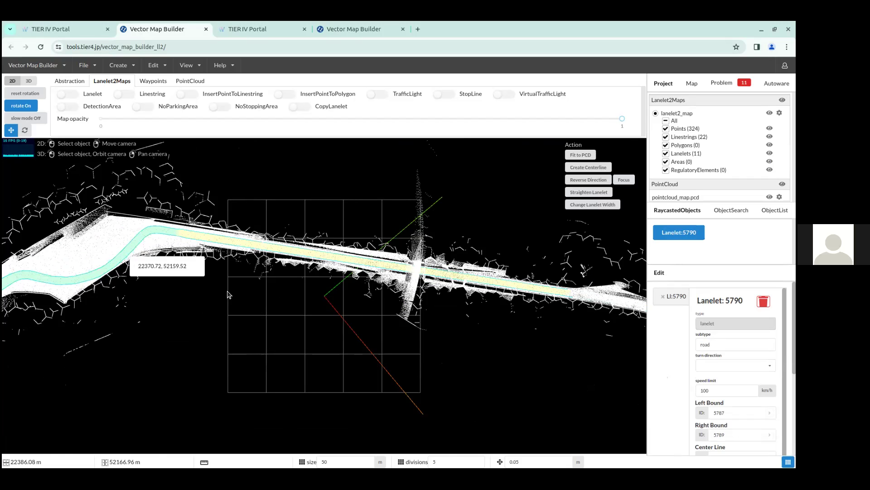
scroll(100, 231, "up", 5)
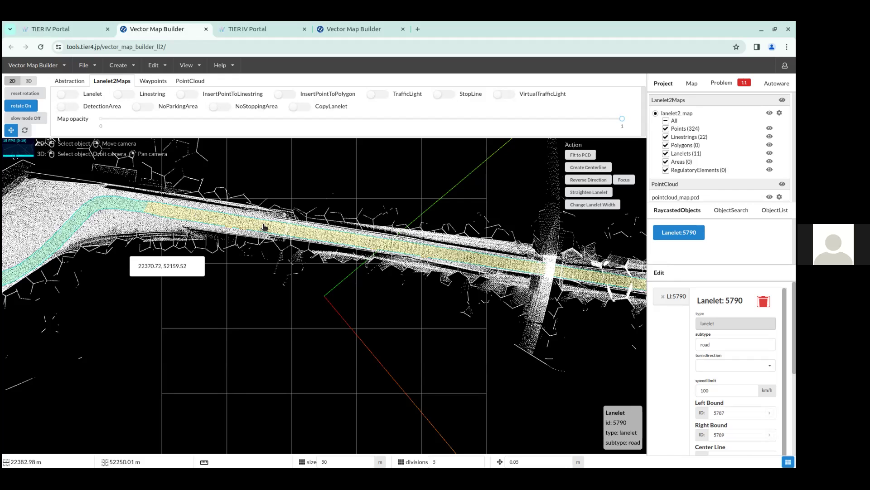
Zoom in on lanelet 5790 and select its right boundary, Linestring 5789
scroll(197, 237, "up", 2)
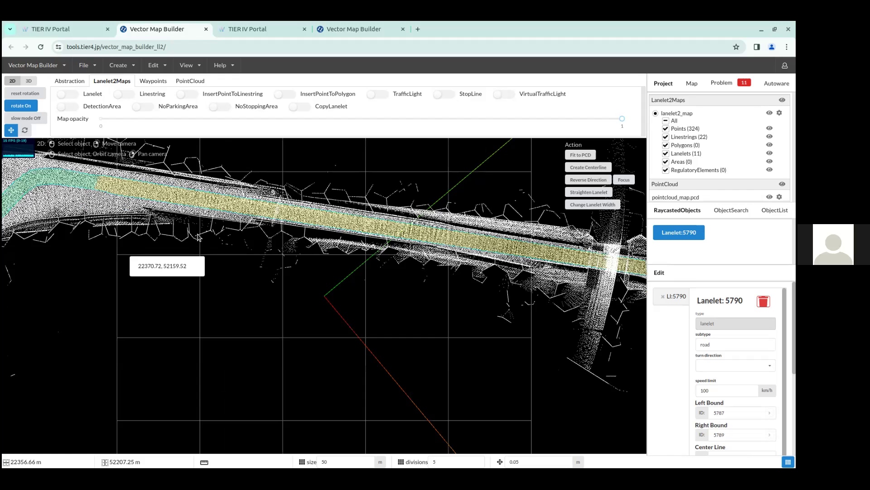
scroll(285, 347, "up", 1)
scroll(344, 373, "up", 2)
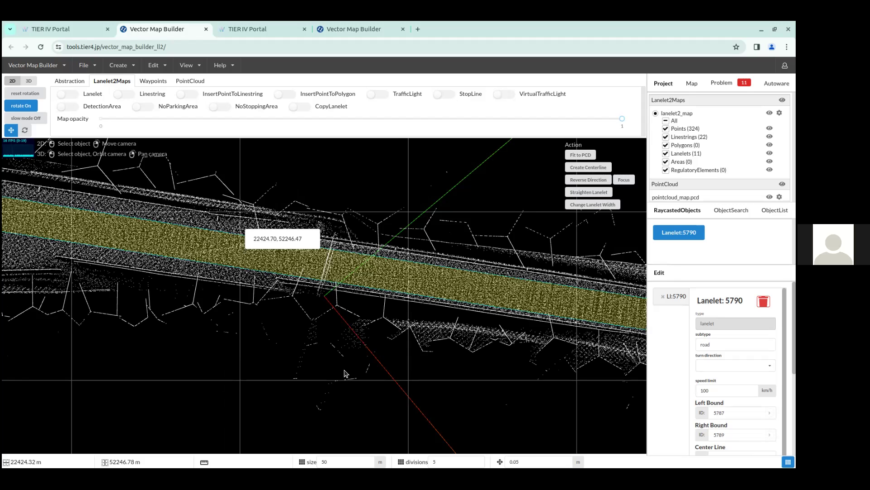
scroll(322, 247, "up", 1)
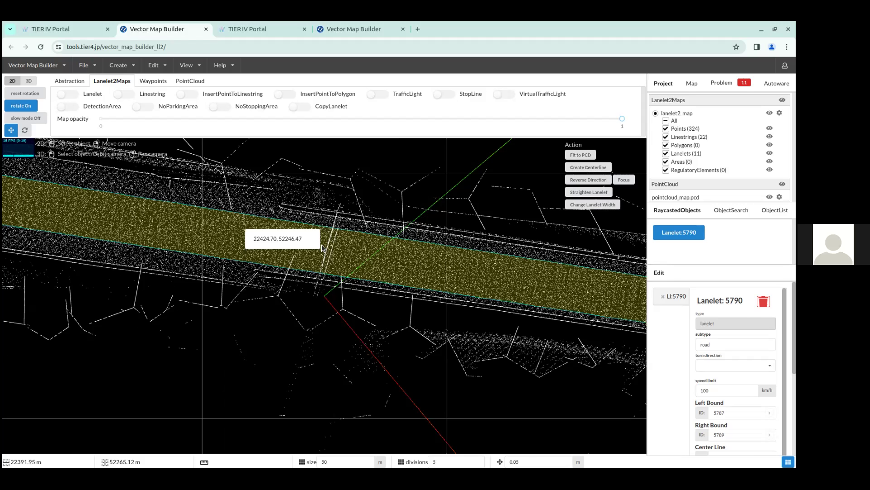
scroll(322, 247, "up", 1)
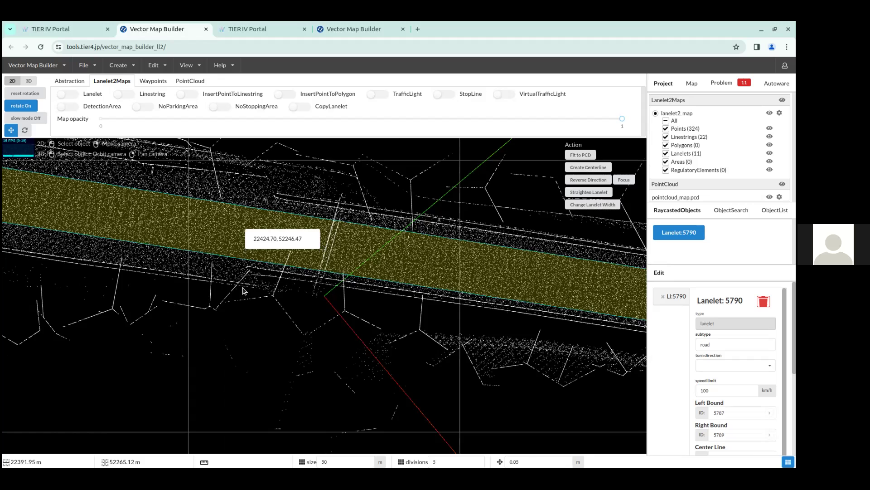
scroll(243, 291, "up", 1)
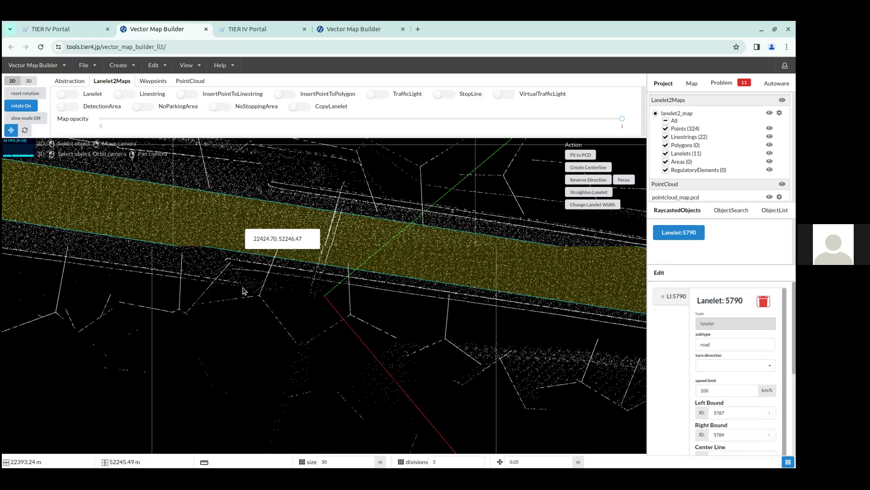
scroll(233, 336, "up", 1)
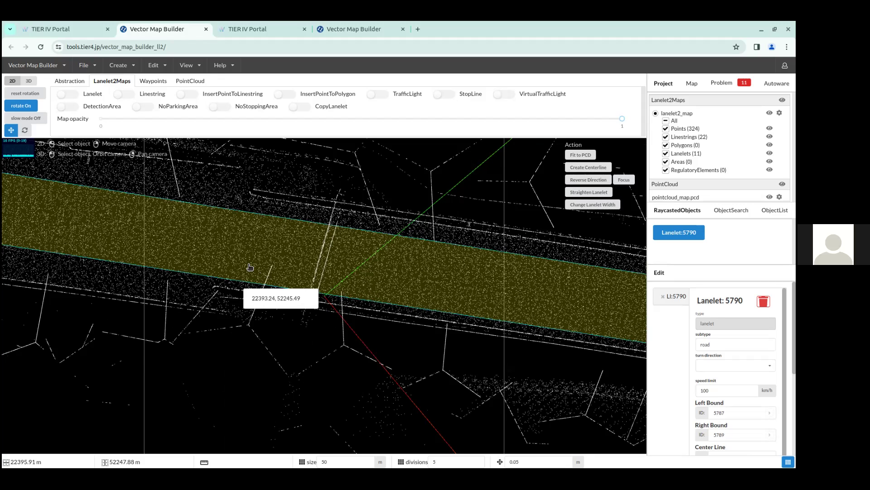
scroll(250, 267, "up", 1)
scroll(205, 228, "up", 1)
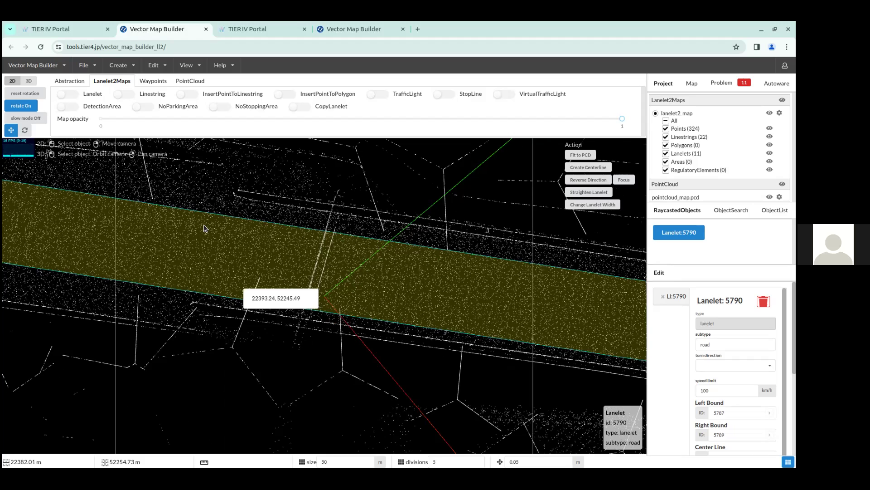
scroll(214, 246, "up", 1)
scroll(201, 273, "up", 1)
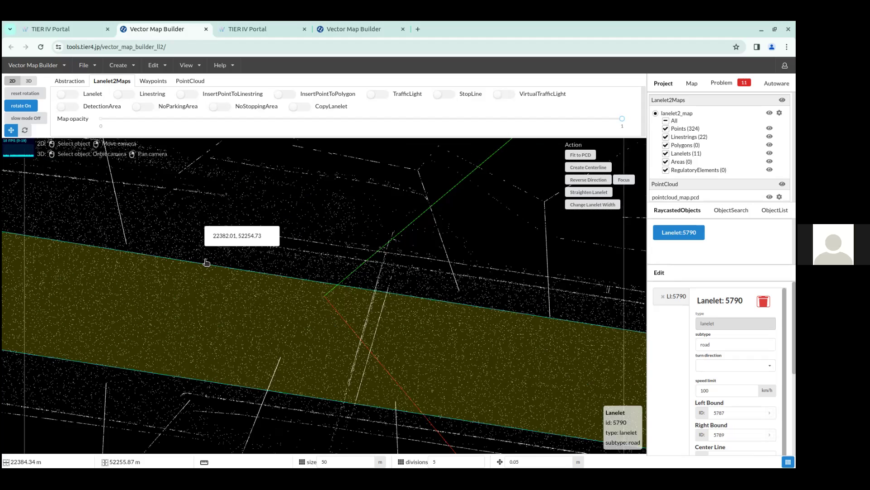
left_click(206, 264)
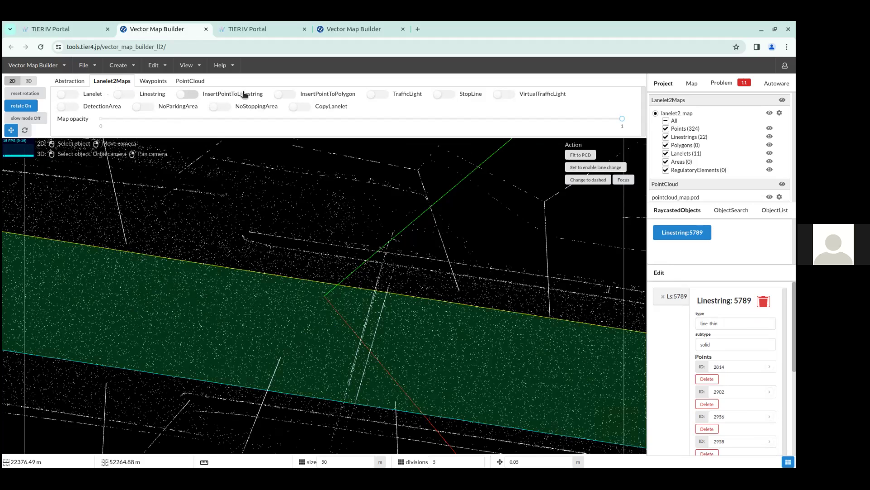
Enable InsertPointToLinestring and insert a new point on linestring 5789
left_click(190, 94)
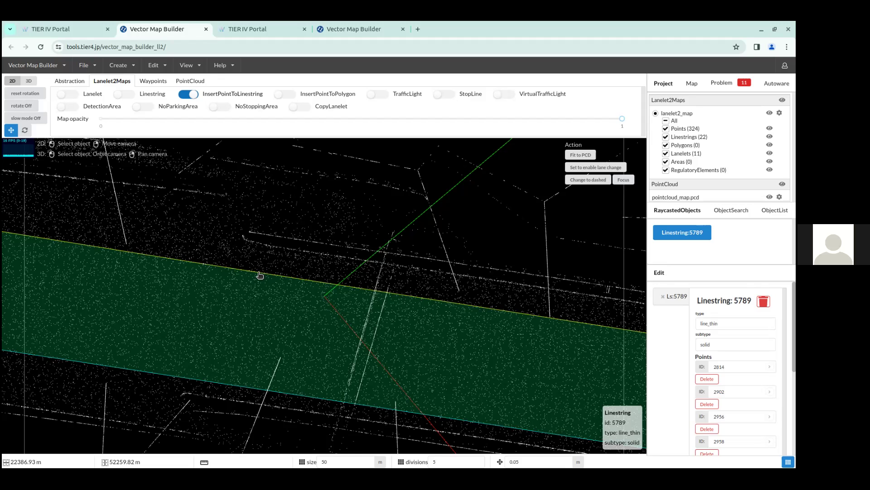
scroll(261, 274, "up", 5)
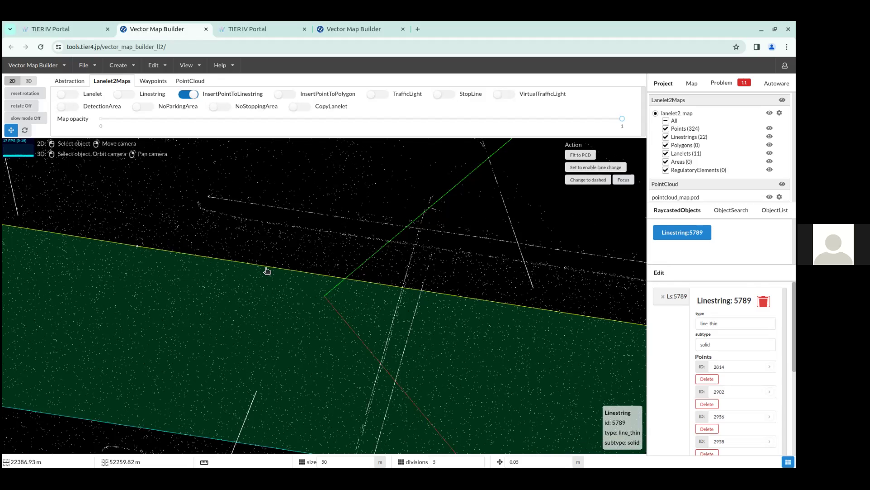
scroll(269, 269, "down", 1)
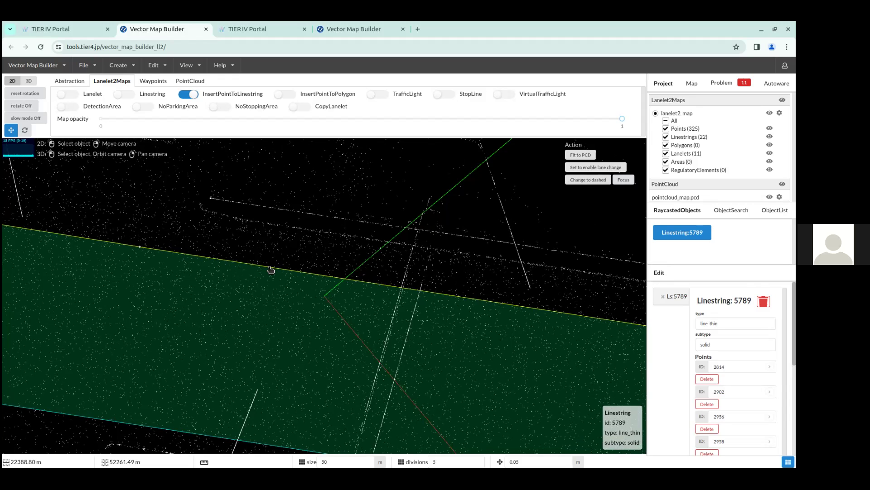
scroll(262, 305, "up", 1)
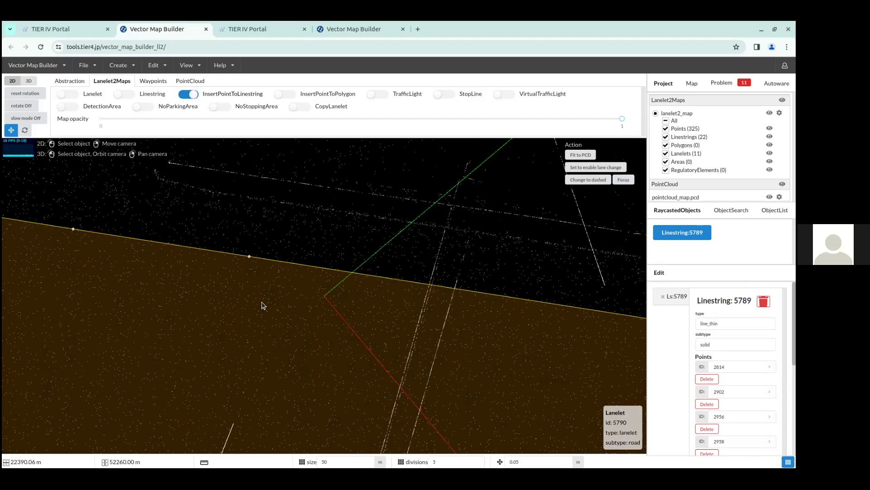
left_click(249, 256)
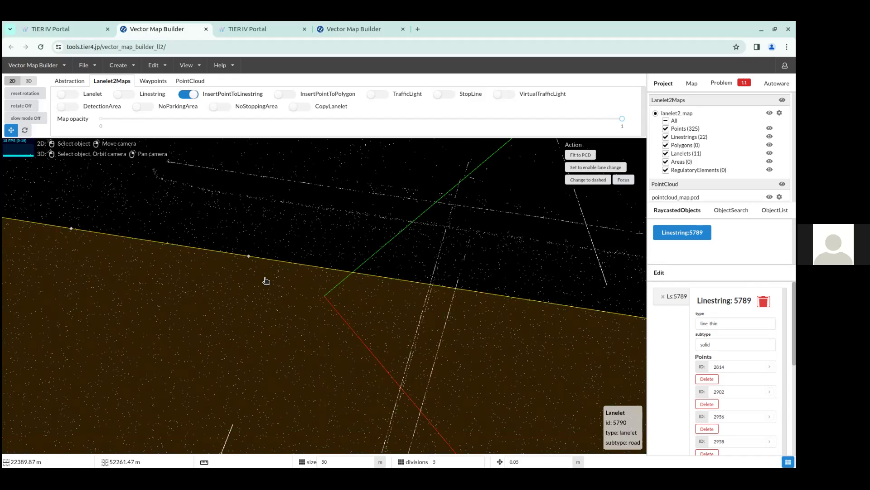
Insert a point on lower boundary linestring 5787, then turn point-insert mode off
left_click(193, 98)
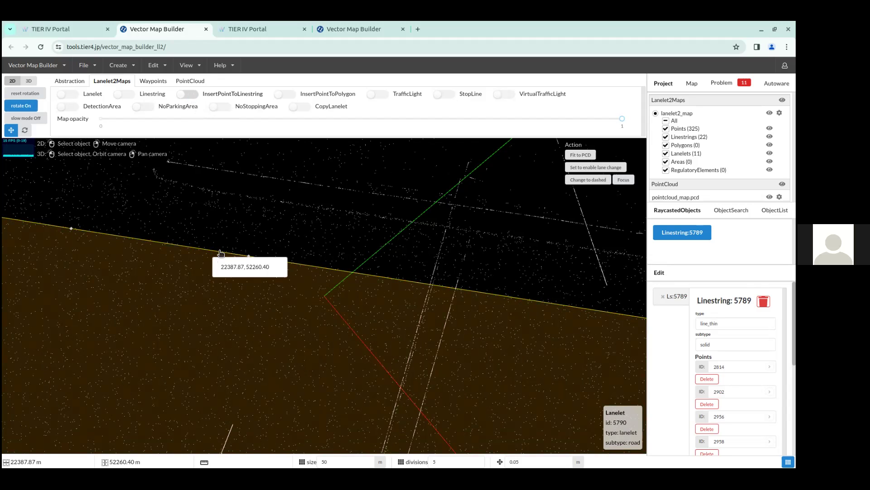
right_click_drag(242, 224, 225, 200)
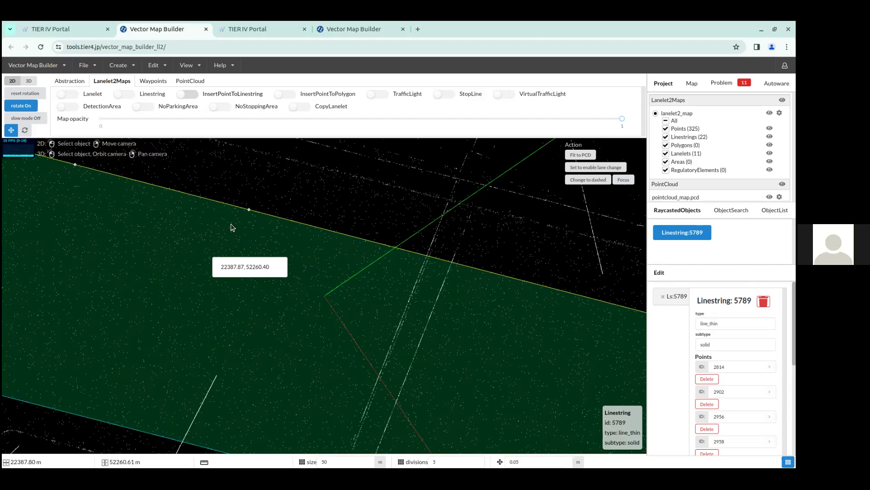
right_click_drag(243, 304, 278, 279)
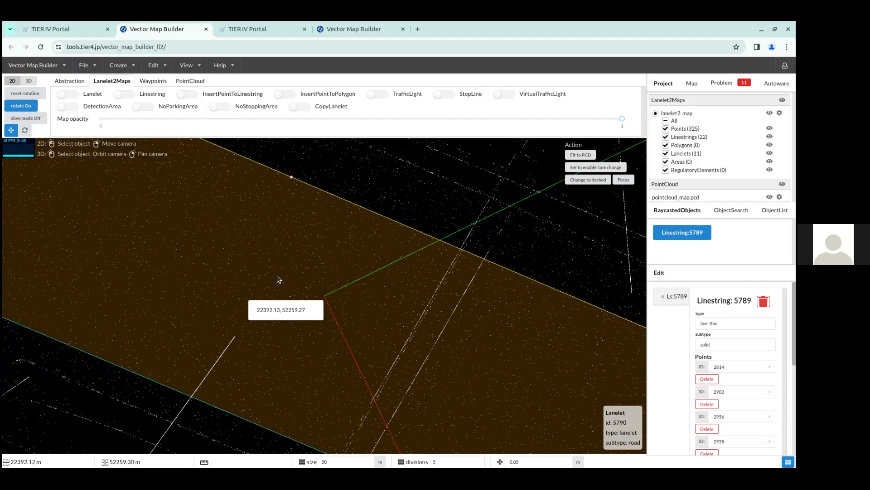
left_click(185, 396)
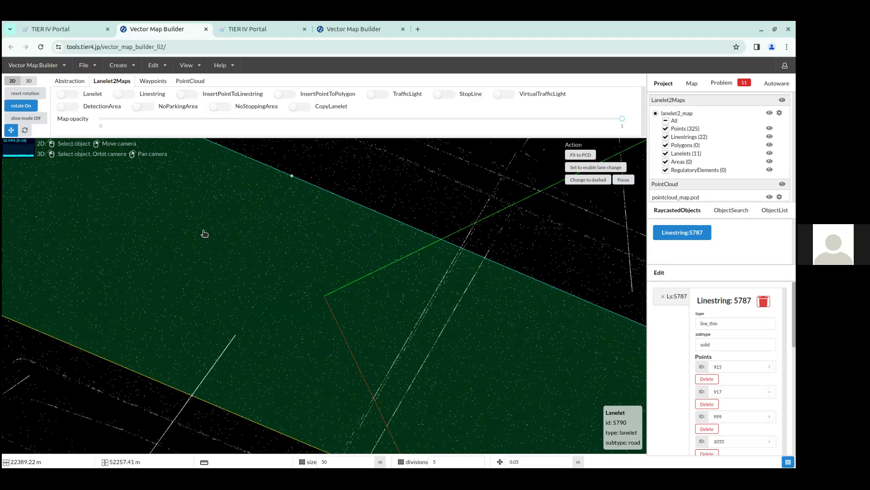
left_click(189, 94)
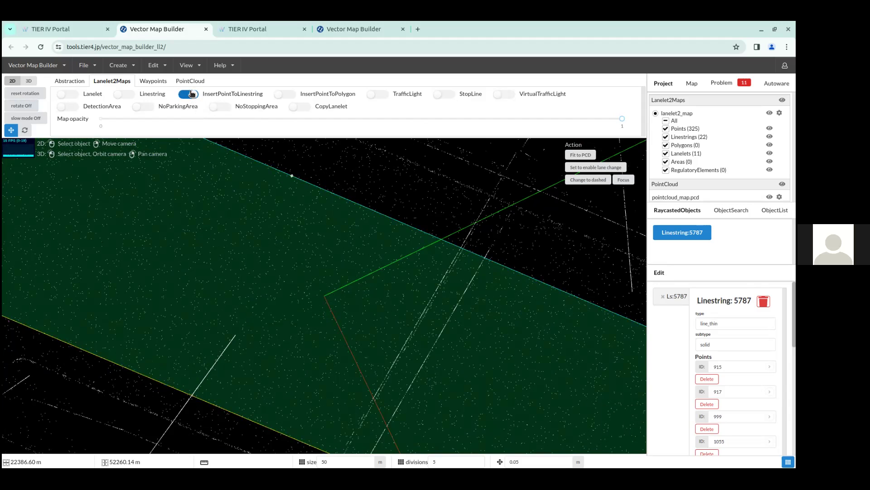
left_click(177, 390)
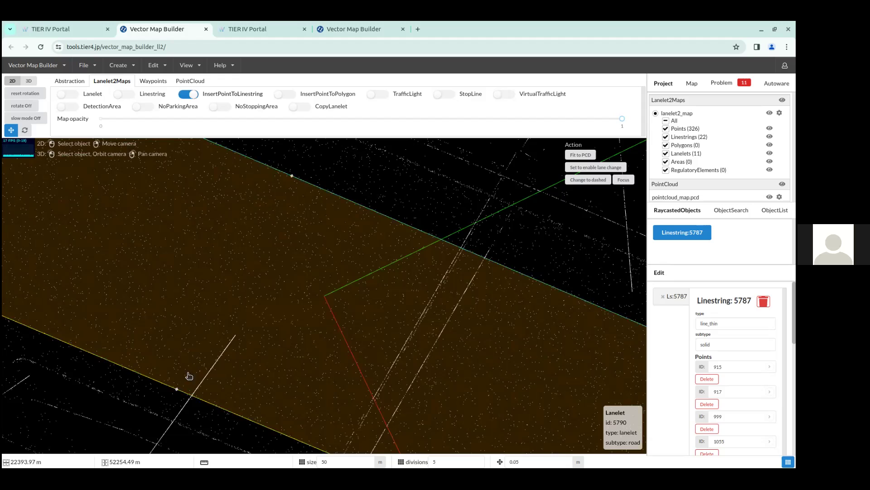
left_click(197, 97)
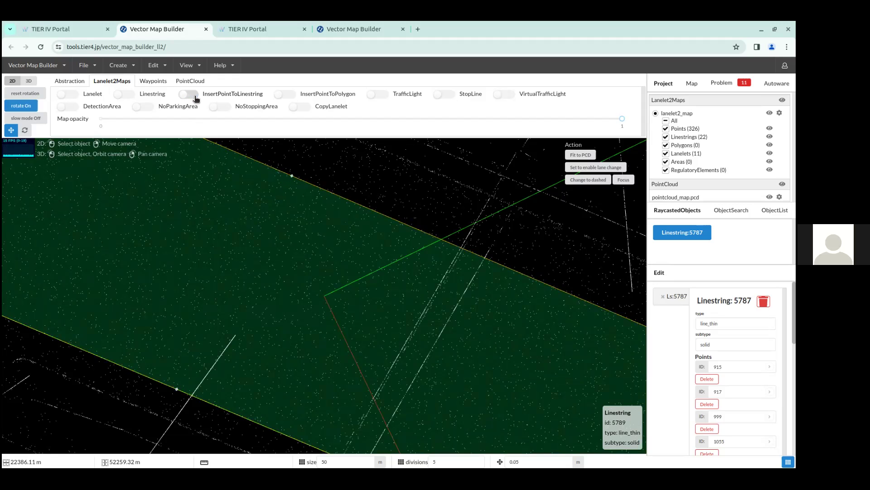
Select new point 5804 with point 5803 and lanelet 5790 to enable Split Lanelet
left_click(176, 391)
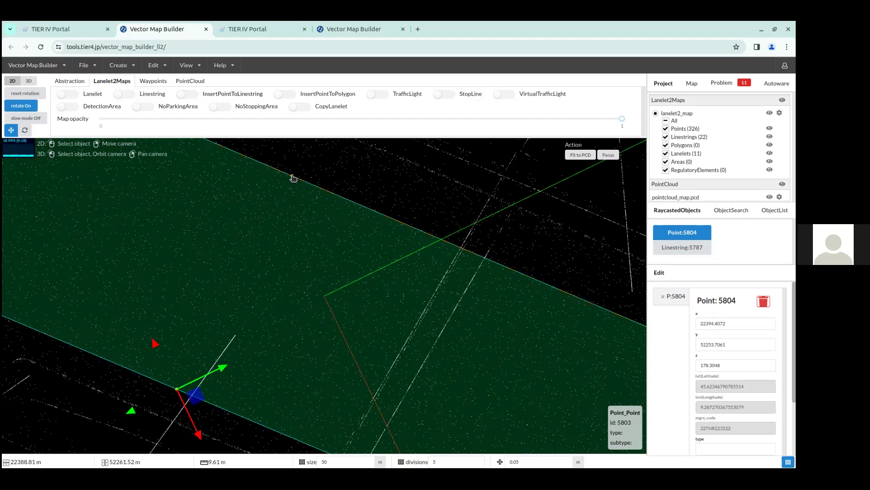
left_click(292, 176, "shift")
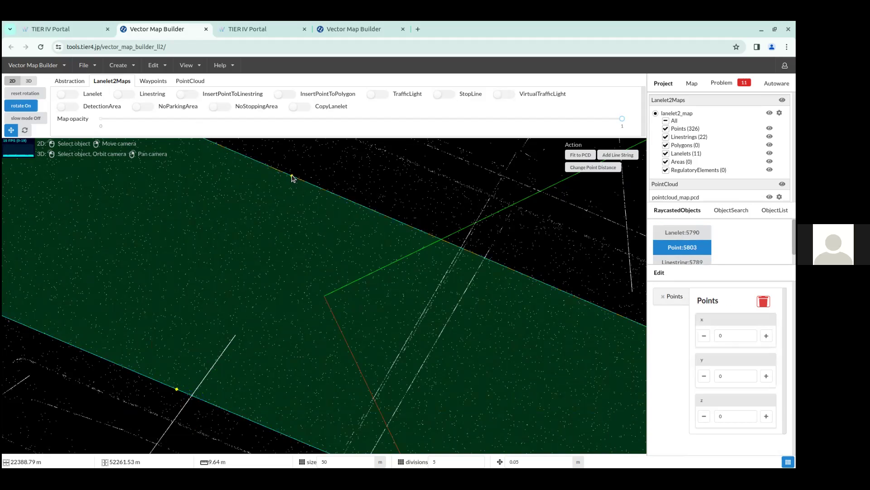
left_click(285, 306)
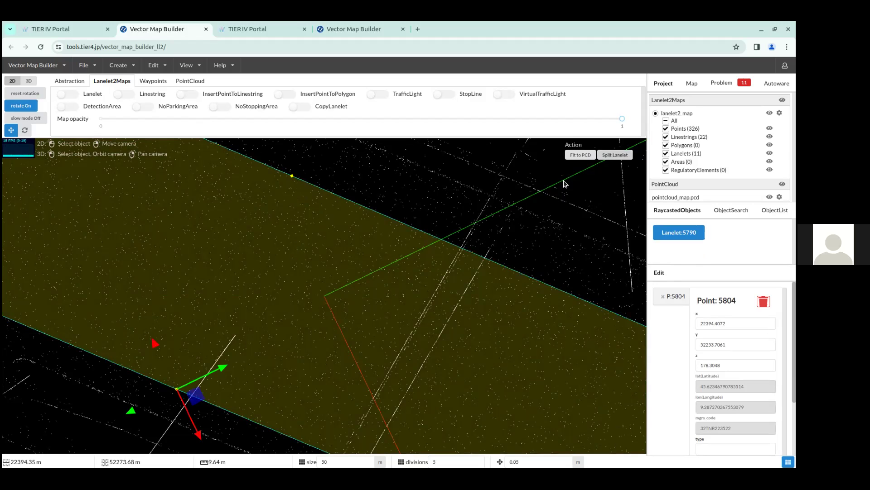
Split lanelet 5790 at the new point and select the remaining half, 5790, to check it
left_click(624, 155)
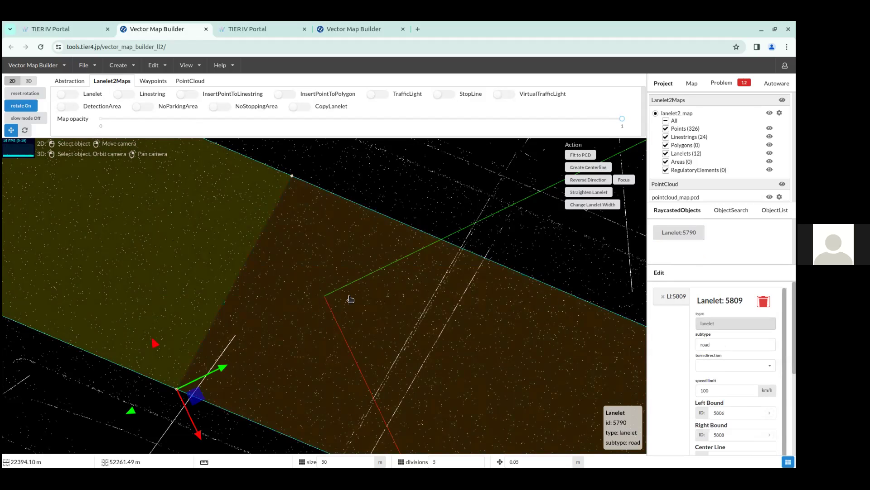
left_click_drag(375, 285, 365, 285)
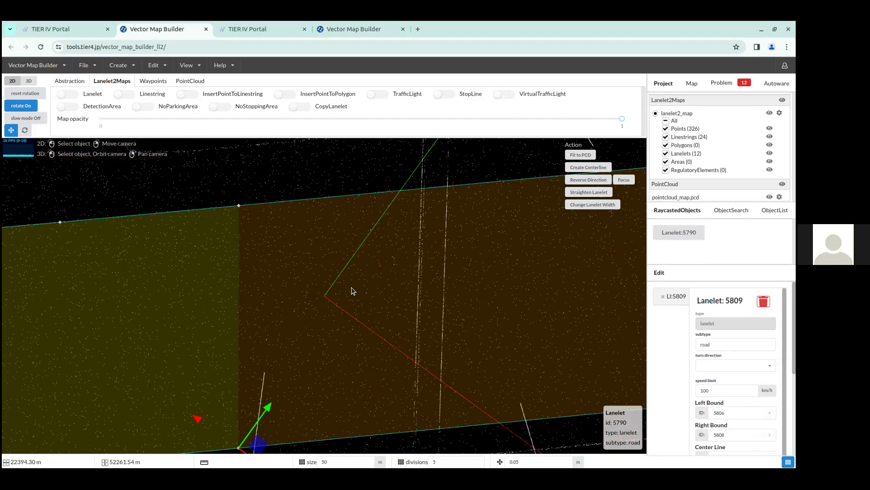
right_click(352, 291)
scroll(303, 291, "down", 5)
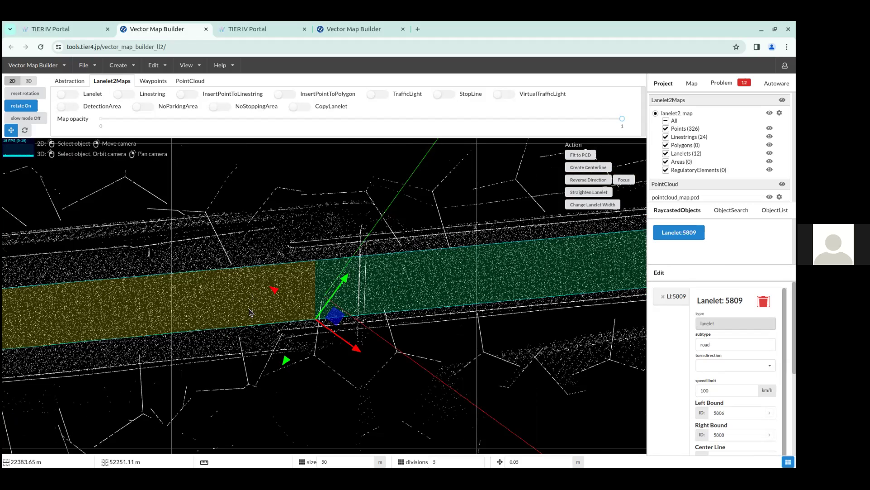
left_click(424, 282)
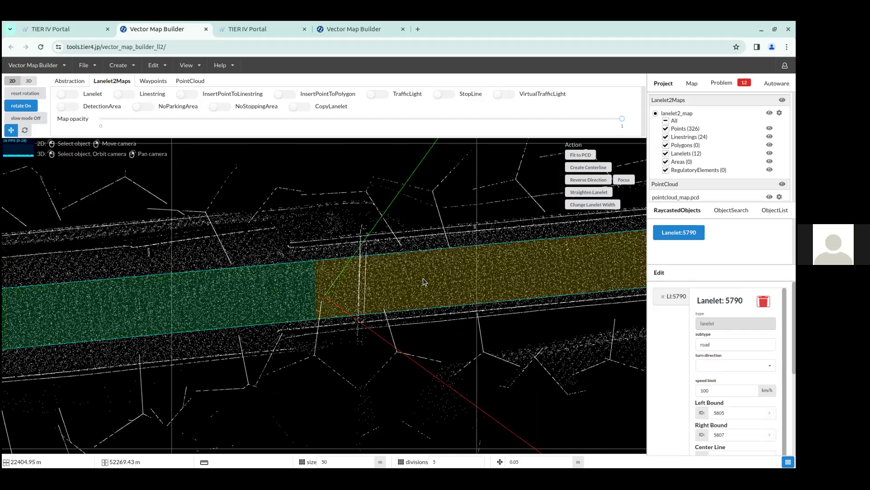
Move the view along the track and select the new lanelet 5809
left_click(356, 307)
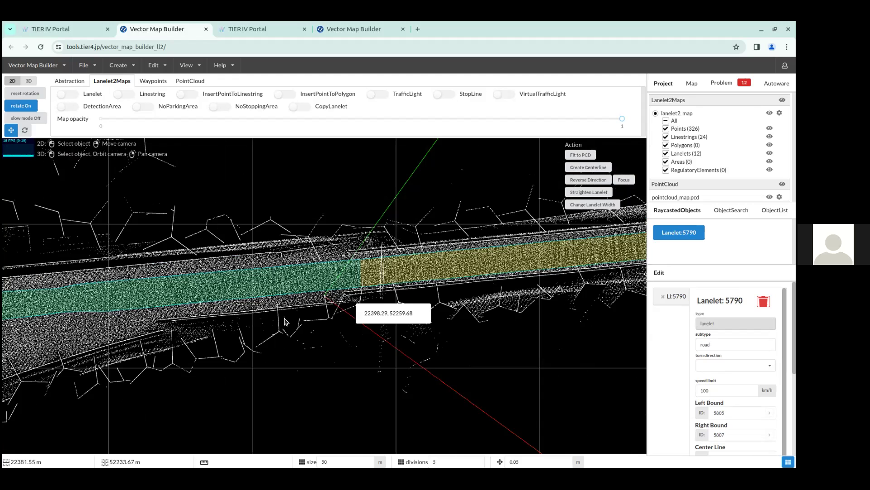
left_click(285, 321)
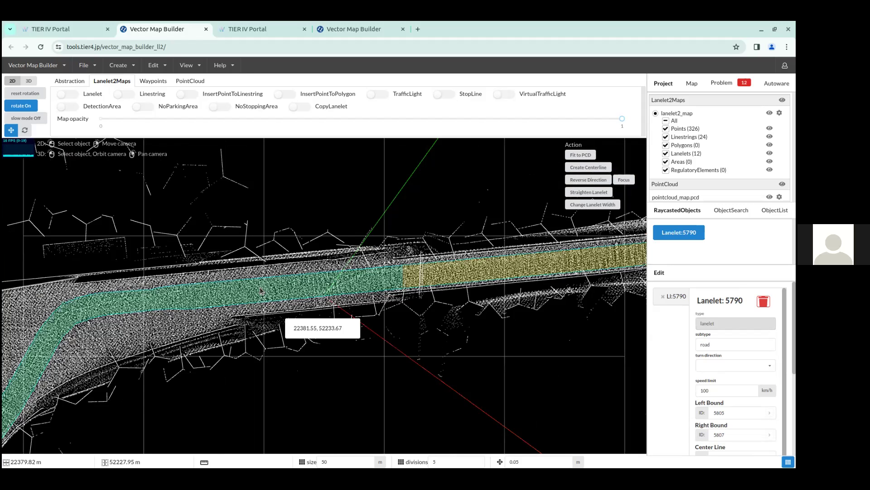
left_click(308, 295)
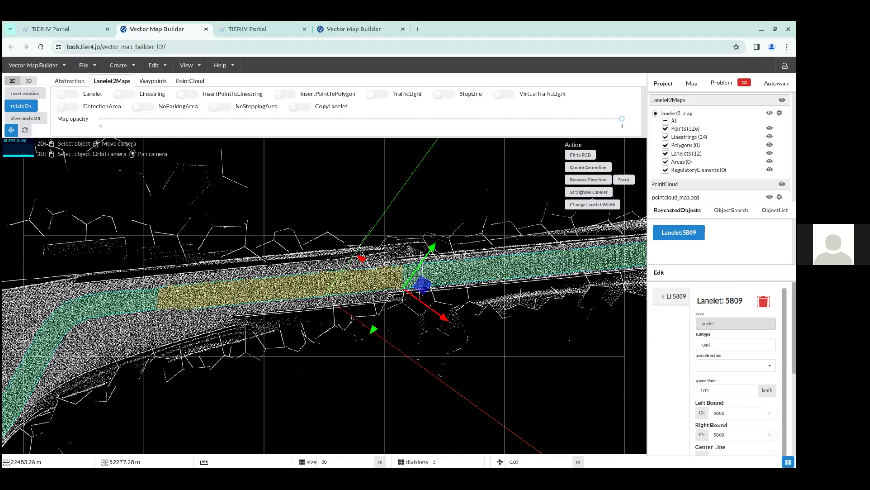
Replace lanelet 5809's 100 km/h speed limit with 60 in its Edit panel
left_click(714, 390)
key("BackSpace")
key("BackSpace")
key("BackSpace")
type("6")
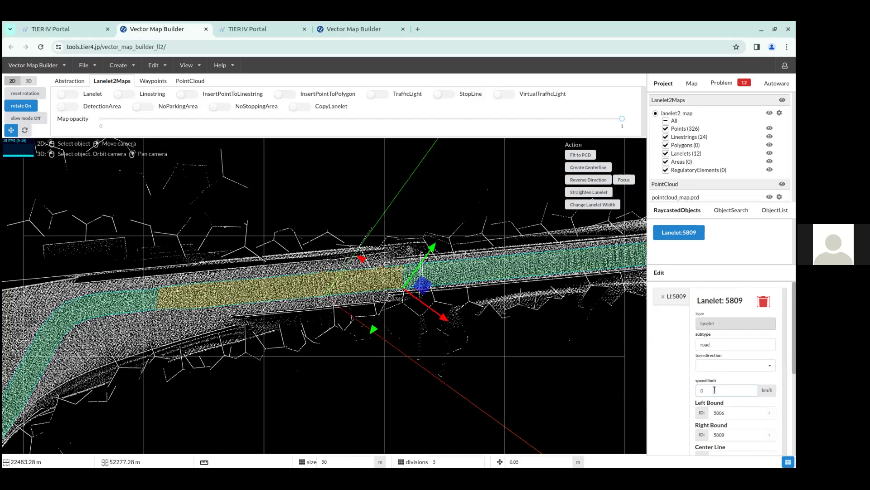
type("b")
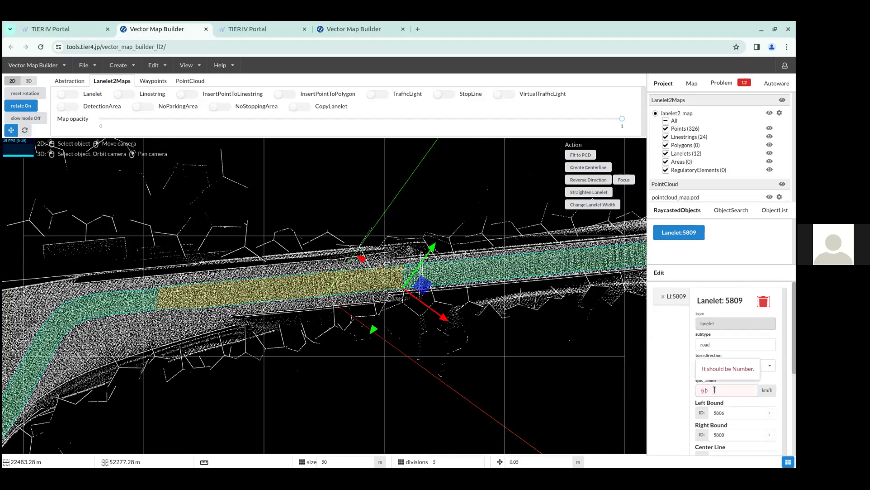
key("BackSpace")
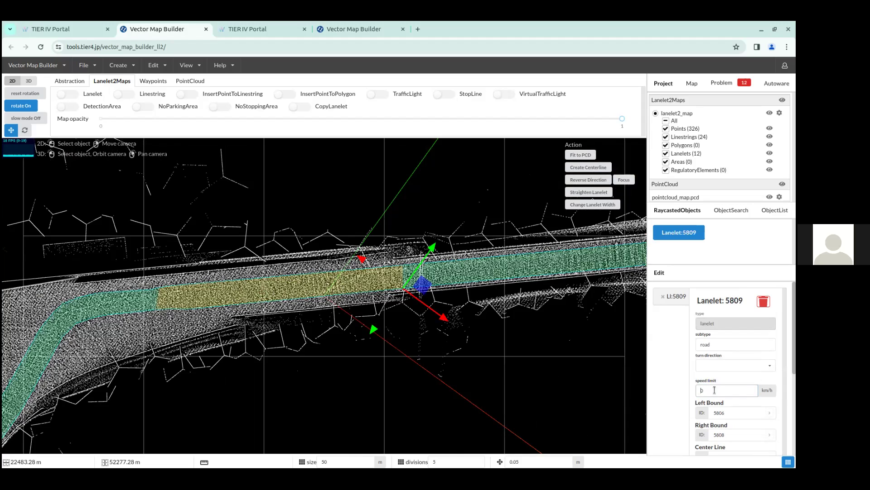
type("0")
Deselect lanelet 5809, choose File > Export Lanelet2Maps, and accept the problems warning
left_click(338, 375)
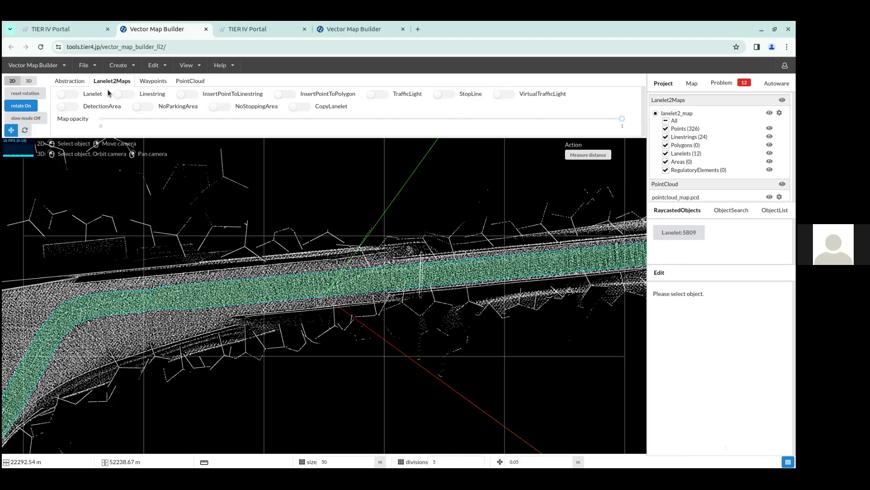
left_click(89, 66)
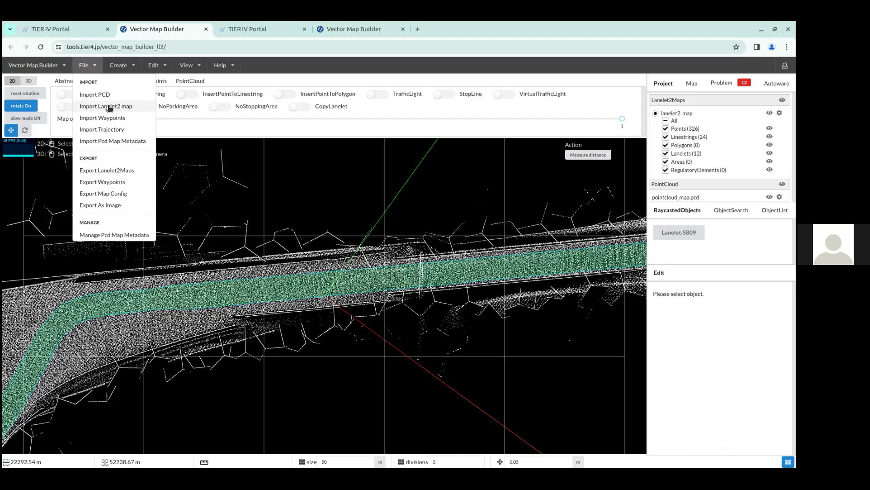
left_click(126, 171)
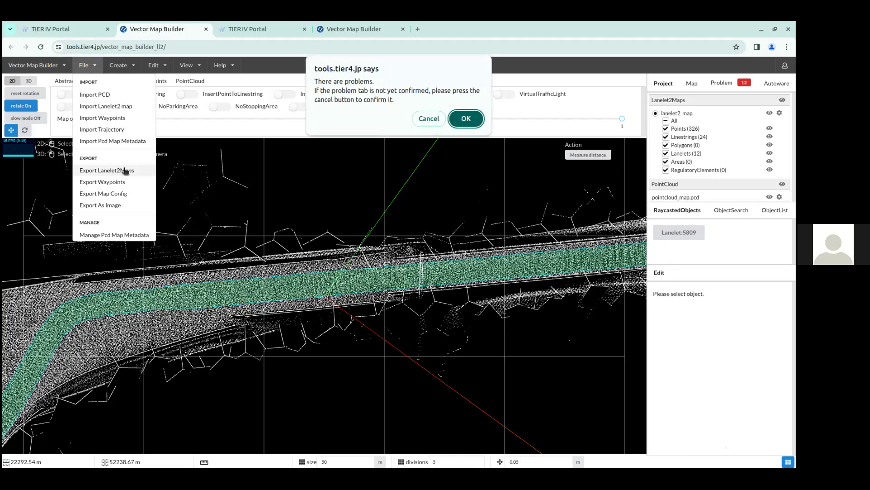
left_click(465, 120)
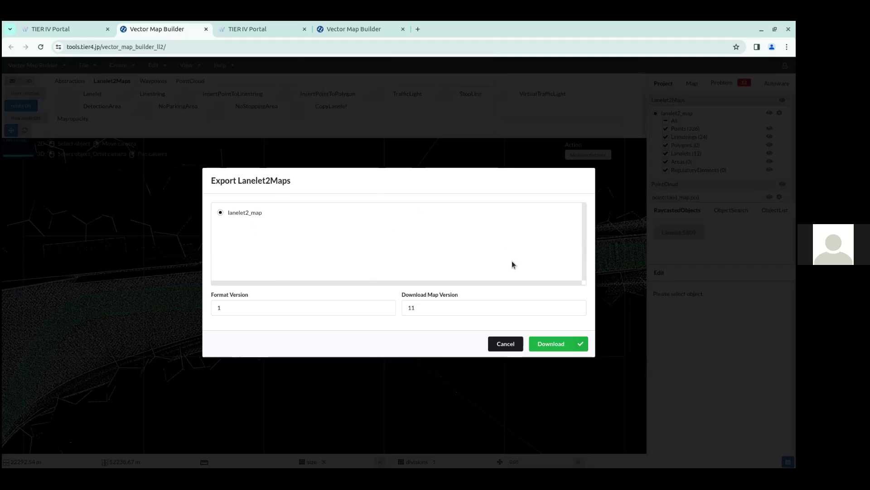
Download the map from the export dialog as lanelet2_map.osm
left_click(561, 345)
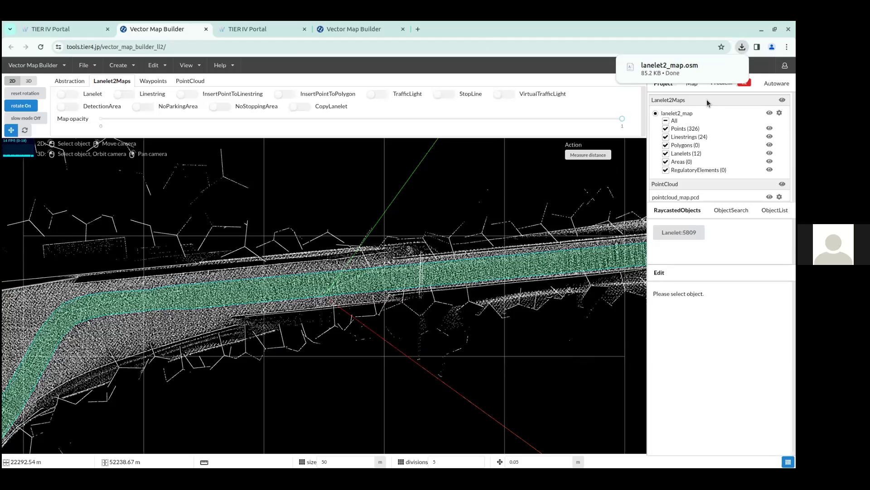